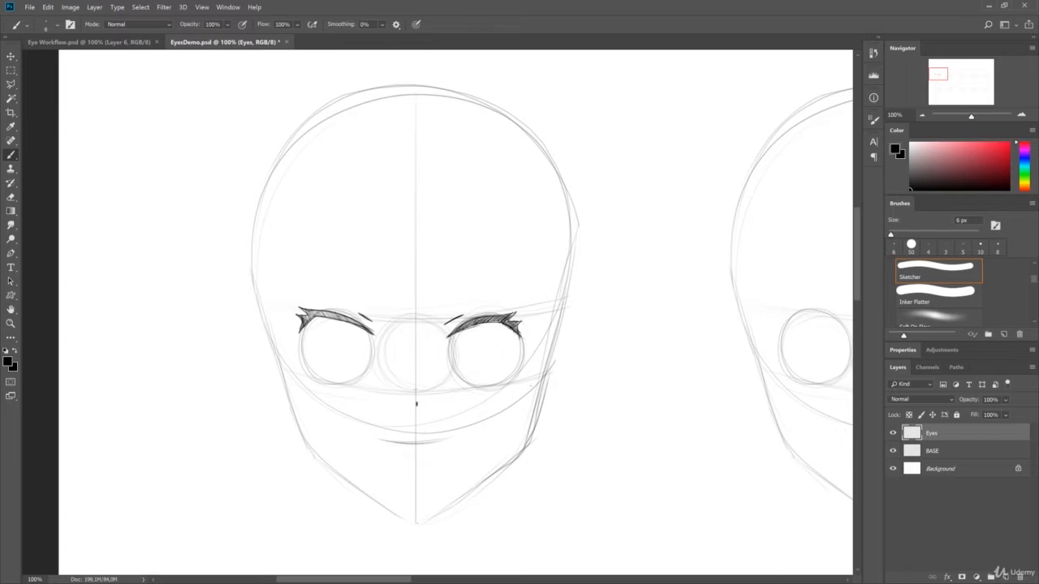
# - Draw the short lower lid lines and tall curved iris sides in both eyes of the first head
pyautogui.moveTo(477, 387); pyautogui.dragTo(509, 381)
pyautogui.moveTo(316, 378); pyautogui.dragTo(344, 385)
pyautogui.moveTo(310, 347); pyautogui.dragTo(317, 380)
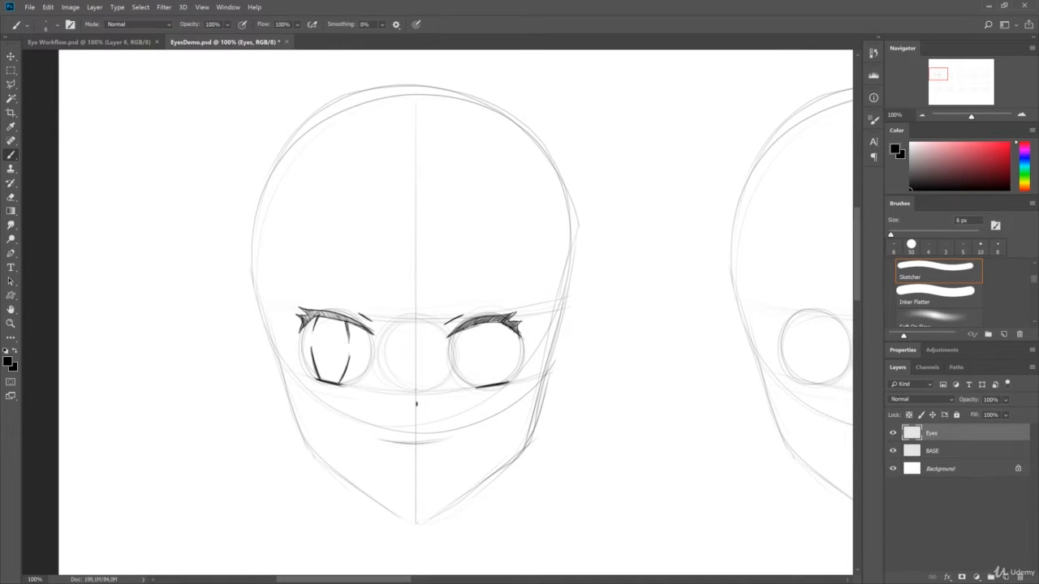
pyautogui.moveTo(316, 310); pyautogui.dragTo(359, 324)
pyautogui.moveTo(466, 324); pyautogui.dragTo(468, 351)
pyautogui.moveTo(502, 320)
pyautogui.mouseDown()
pyautogui.moveTo(503, 383)
pyautogui.moveTo(507, 349)
pyautogui.mouseUp()
pyautogui.press('e')
pyautogui.press('b')
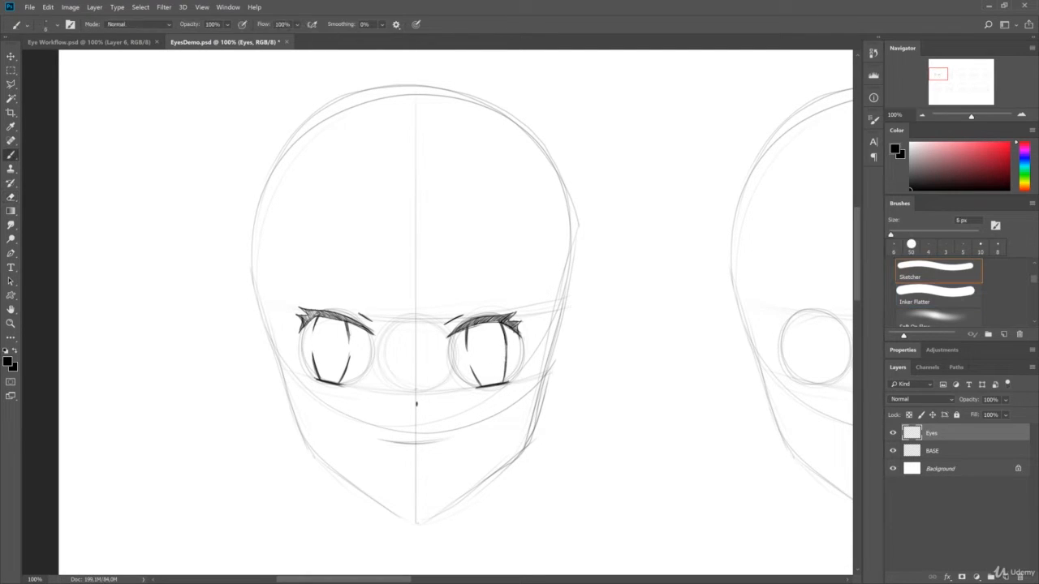
# - Darken the first head's iris edges, then draw oval pupils and shade the upper part of both irises
pyautogui.moveTo(504, 338); pyautogui.dragTo(507, 369)
pyautogui.moveTo(311, 322); pyautogui.dragTo(317, 367)
pyautogui.moveTo(482, 342); pyautogui.dragTo(481, 344)
pyautogui.moveTo(337, 339); pyautogui.dragTo(337, 349)
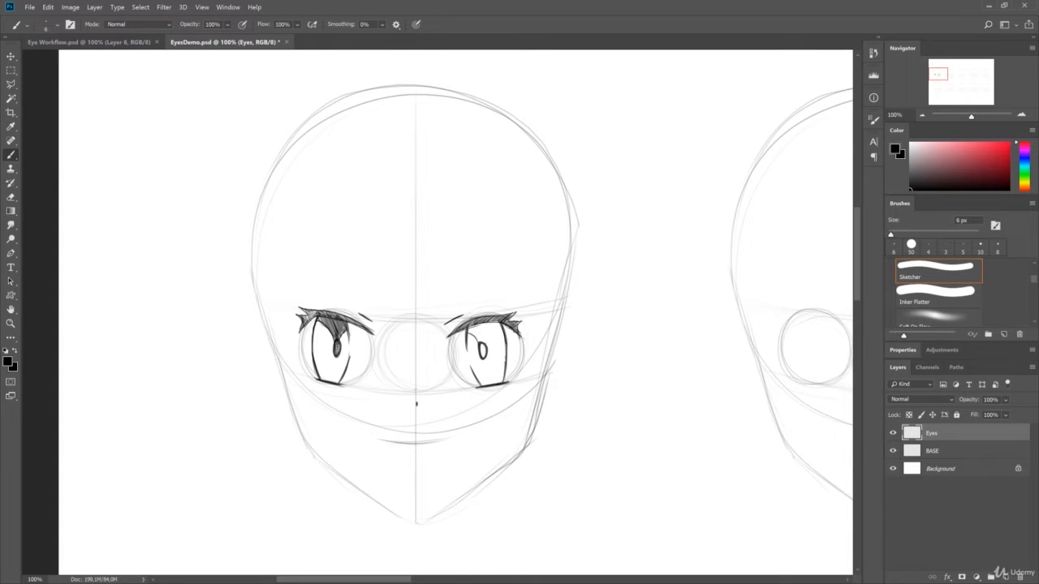
pyautogui.moveTo(470, 318)
pyautogui.mouseDown()
pyautogui.moveTo(489, 342)
pyautogui.moveTo(476, 351)
pyautogui.mouseUp()
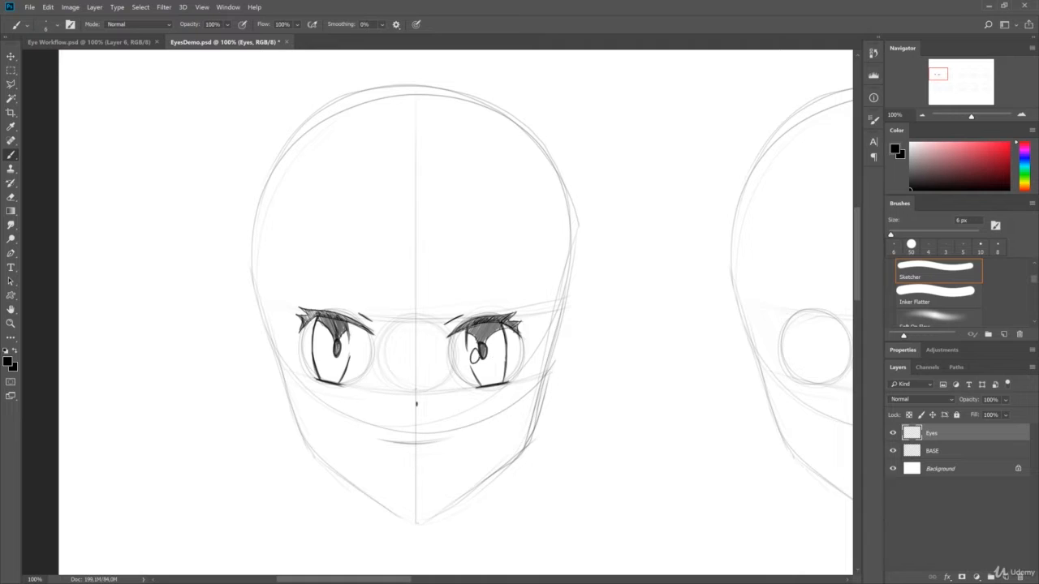
# - Add the small highlight beside the left-hand pupil and darken the shading under both upper lashes of the first head
pyautogui.moveTo(333, 351); pyautogui.dragTo(331, 353)
pyautogui.moveTo(305, 312)
pyautogui.mouseDown()
pyautogui.moveTo(357, 325)
pyautogui.moveTo(341, 327)
pyautogui.mouseUp()
pyautogui.moveTo(461, 328)
pyautogui.mouseDown()
pyautogui.moveTo(492, 319)
pyautogui.moveTo(487, 344)
pyautogui.moveTo(515, 312)
pyautogui.moveTo(518, 321)
pyautogui.mouseUp()
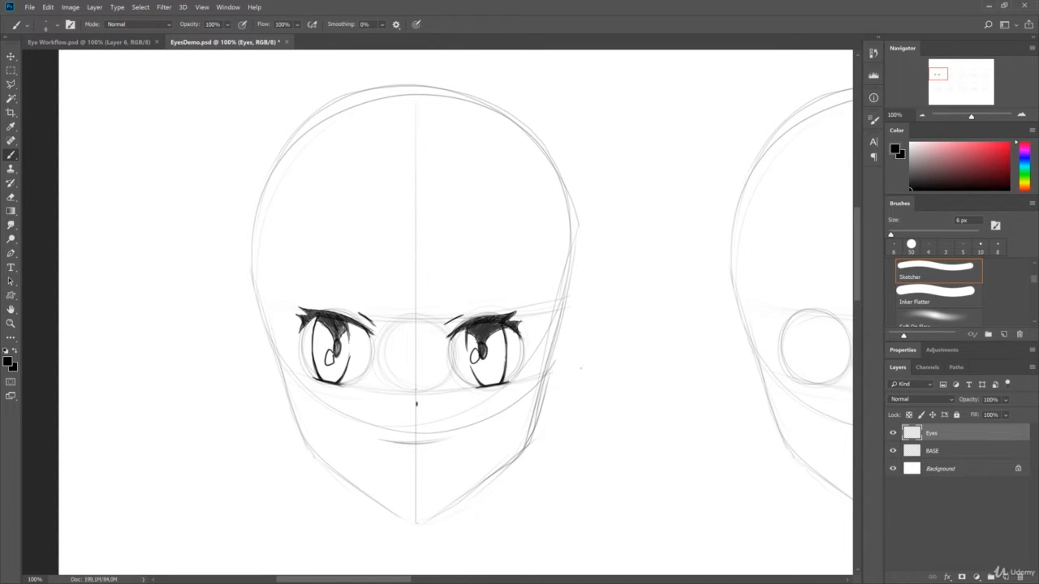
# - Sketch the arched upper lash outlines over both eye circles of the second head
pyautogui.moveTo(581, 369)
pyautogui.mouseDown()
pyautogui.moveTo(519, 299)
pyautogui.moveTo(844, 293)
pyautogui.moveTo(581, 276)
pyautogui.moveTo(492, 327)
pyautogui.mouseUp()
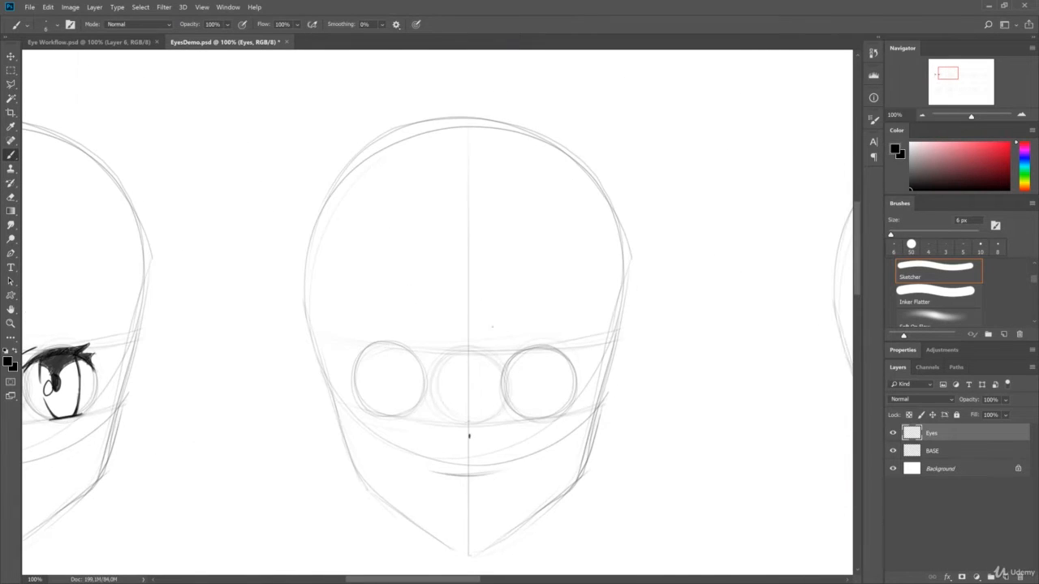
pyautogui.moveTo(469, 436); pyautogui.dragTo(492, 442)
pyautogui.moveTo(519, 370); pyautogui.dragTo(598, 351)
pyautogui.moveTo(491, 325); pyautogui.dragTo(474, 346)
pyautogui.moveTo(361, 370); pyautogui.dragTo(438, 396)
pyautogui.moveTo(501, 392)
pyautogui.mouseDown()
pyautogui.moveTo(581, 374)
pyautogui.moveTo(580, 398)
pyautogui.mouseUp()
pyautogui.moveTo(561, 371); pyautogui.dragTo(591, 377)
# - Shape the pointed outer lash corners on the second head and fill both upper lash shapes with dark hatching
pyautogui.moveTo(377, 372); pyautogui.dragTo(351, 373)
pyautogui.moveTo(356, 372); pyautogui.dragTo(358, 401)
pyautogui.moveTo(358, 399)
pyautogui.mouseDown()
pyautogui.moveTo(368, 379)
pyautogui.moveTo(433, 393)
pyautogui.moveTo(375, 372)
pyautogui.moveTo(412, 372)
pyautogui.moveTo(432, 391)
pyautogui.mouseUp()
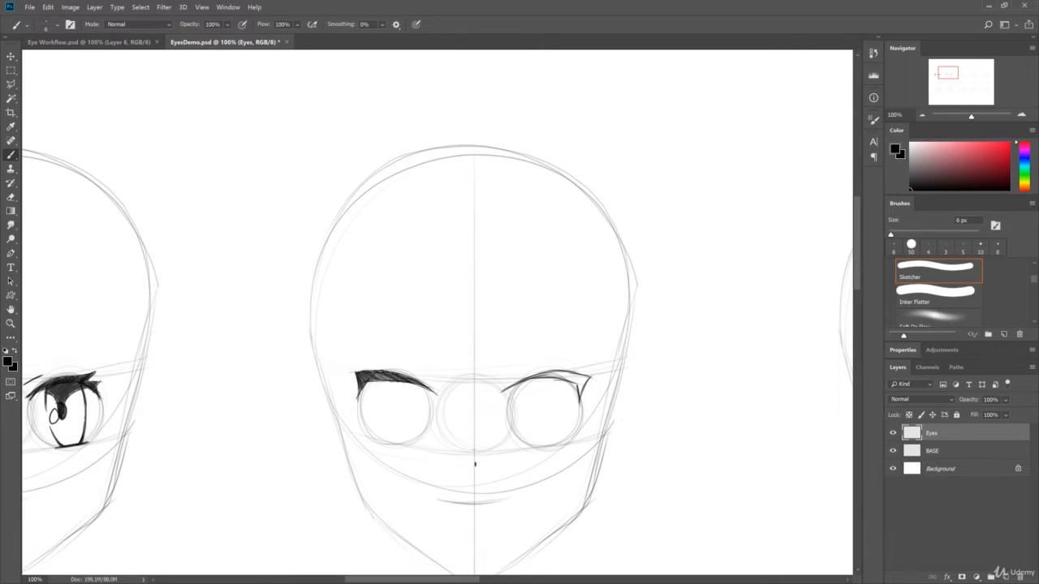
pyautogui.moveTo(521, 380)
pyautogui.mouseDown()
pyautogui.moveTo(585, 371)
pyautogui.moveTo(587, 388)
pyautogui.mouseUp()
pyautogui.moveTo(584, 377); pyautogui.dragTo(575, 397)
pyautogui.moveTo(535, 380); pyautogui.dragTo(581, 373)
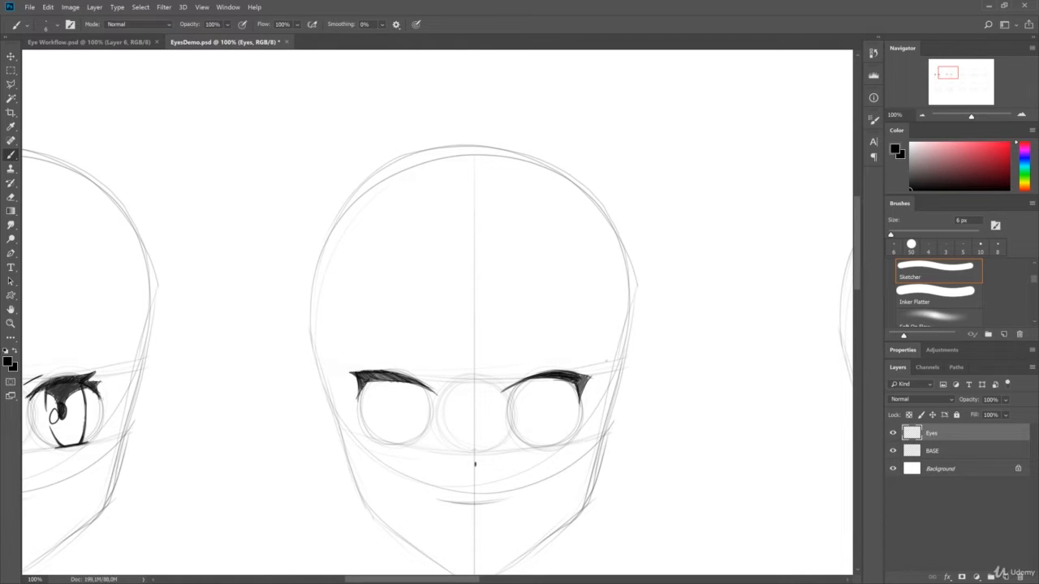
# - Add short slanted crease strokes above the inner corners of the second head's eyes
pyautogui.moveTo(489, 382)
pyautogui.mouseDown()
pyautogui.moveTo(500, 366)
pyautogui.moveTo(482, 371)
pyautogui.mouseUp()
pyautogui.moveTo(507, 362); pyautogui.dragTo(494, 376)
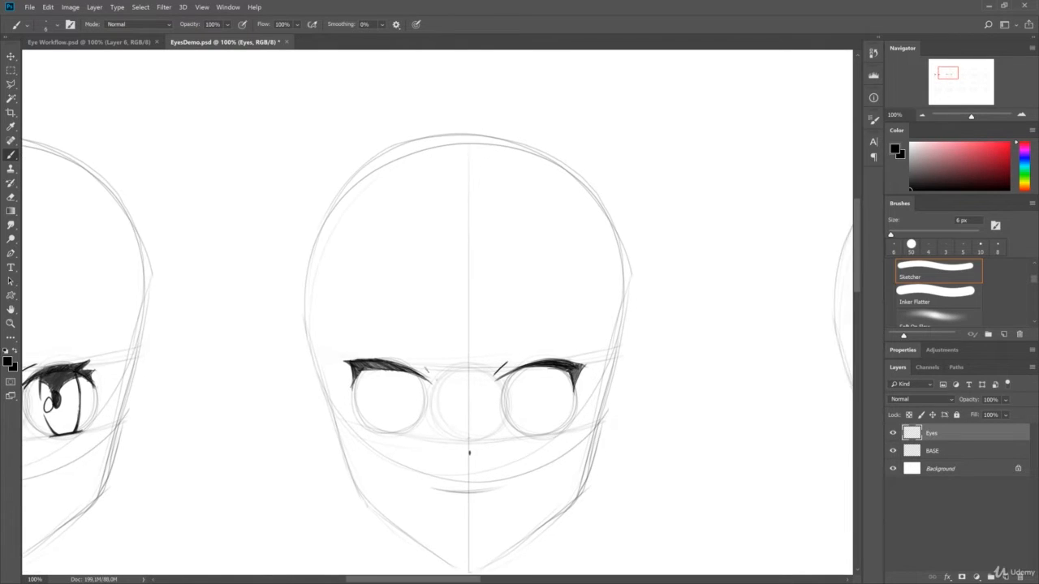
pyautogui.moveTo(421, 365); pyautogui.dragTo(435, 379)
# - Draw the side edges of both irises hanging from the second head's upper lashes
pyautogui.moveTo(614, 332); pyautogui.dragTo(576, 313)
pyautogui.moveTo(469, 356); pyautogui.dragTo(464, 388)
pyautogui.moveTo(471, 358); pyautogui.dragTo(466, 381)
pyautogui.moveTo(524, 353); pyautogui.dragTo(522, 368)
pyautogui.moveTo(527, 350); pyautogui.dragTo(526, 377)
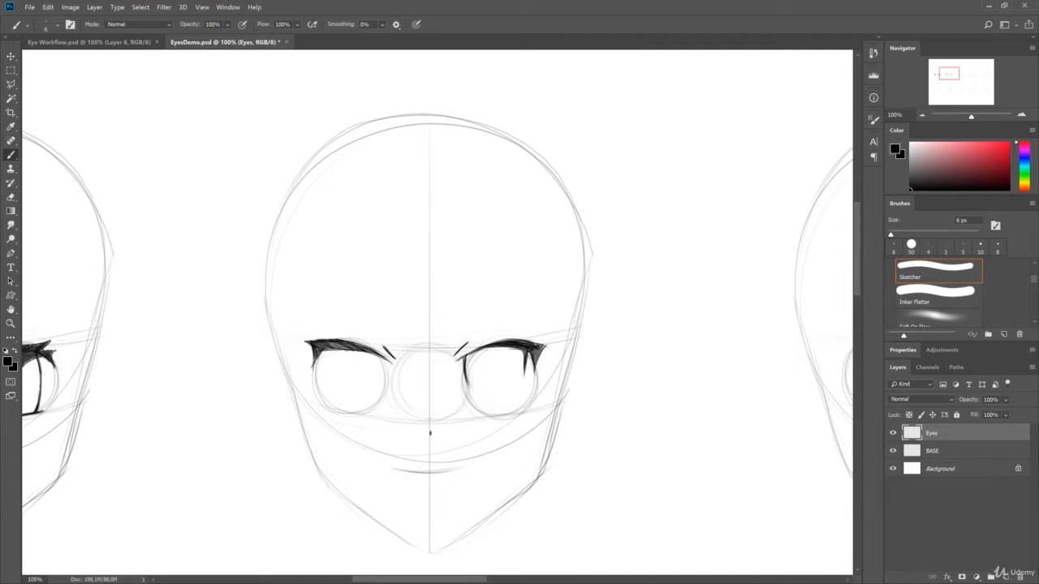
pyautogui.moveTo(380, 355); pyautogui.dragTo(378, 381)
pyautogui.moveTo(382, 356); pyautogui.dragTo(380, 386)
pyautogui.moveTo(325, 351); pyautogui.dragTo(323, 388)
# - Draw flat lower lid lines beneath both irises of the second head
pyautogui.moveTo(326, 346)
pyautogui.mouseDown()
pyautogui.moveTo(323, 384)
pyautogui.moveTo(366, 412)
pyautogui.mouseUp()
pyautogui.hotkey('ctrl', 'z')
pyautogui.moveTo(335, 413); pyautogui.dragTo(369, 413)
pyautogui.moveTo(485, 416); pyautogui.dragTo(521, 414)
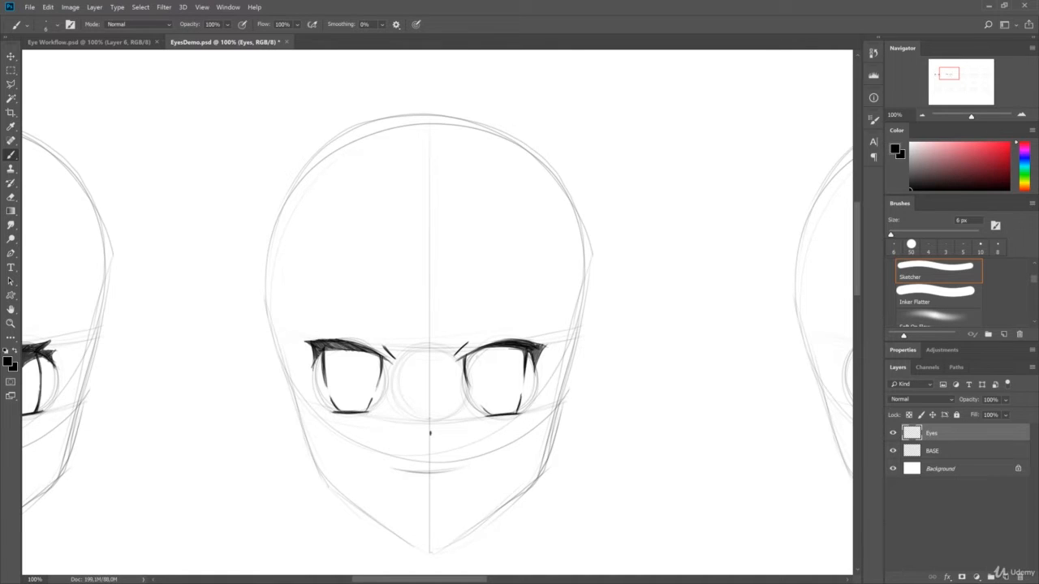
# - Draw round highlights and curved dividing lines across the second head's irises, and hatch the upper part of the left-hand iris
pyautogui.moveTo(476, 369); pyautogui.dragTo(478, 369)
pyautogui.moveTo(337, 368)
pyautogui.mouseDown()
pyautogui.moveTo(341, 383)
pyautogui.moveTo(338, 368)
pyautogui.mouseUp()
pyautogui.moveTo(483, 382); pyautogui.dragTo(521, 370)
pyautogui.hotkey('ctrl', 'z')
pyautogui.hotkey('ctrl', 'z')
pyautogui.moveTo(481, 384); pyautogui.dragTo(522, 370)
pyautogui.moveTo(326, 351)
pyautogui.mouseDown()
pyautogui.moveTo(357, 382)
pyautogui.moveTo(378, 379)
pyautogui.mouseUp()
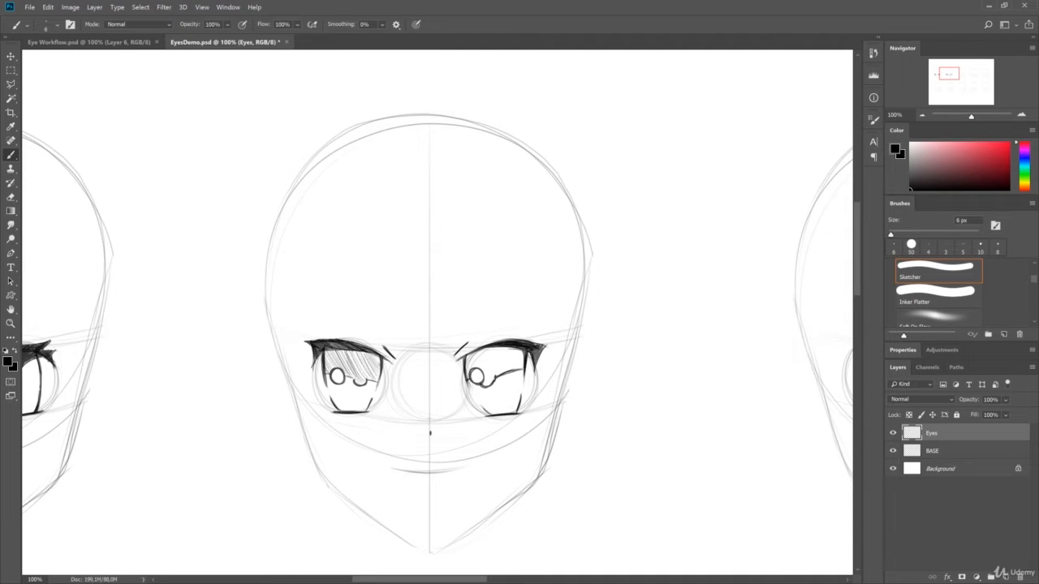
# - Start hatching the right-hand upper iris and shape round pupils beside the highlights, erasing stray lines
pyautogui.moveTo(466, 352)
pyautogui.mouseDown()
pyautogui.moveTo(508, 382)
pyautogui.moveTo(518, 358)
pyautogui.mouseUp()
pyautogui.moveTo(355, 375)
pyautogui.mouseDown()
pyautogui.moveTo(365, 381)
pyautogui.moveTo(357, 372)
pyautogui.mouseUp()
pyautogui.moveTo(484, 371); pyautogui.dragTo(488, 385)
pyautogui.press('e')
pyautogui.press('b')
pyautogui.press('e')
pyautogui.moveTo(360, 371); pyautogui.dragTo(360, 386)
pyautogui.press('b')
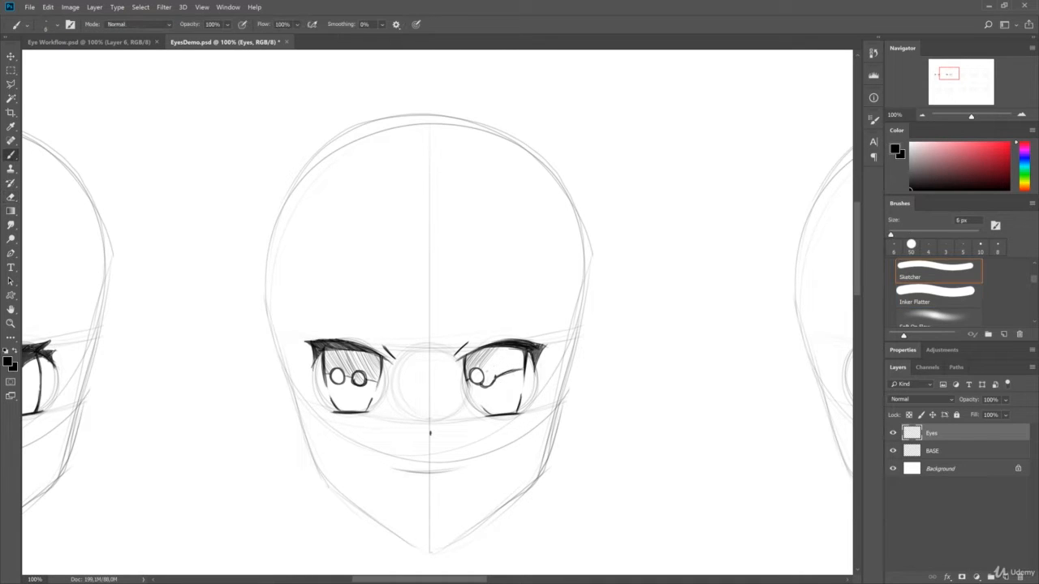
# - Reshape the right-hand highlight, fill both round pupils black and finish hatching the right-hand upper iris
pyautogui.moveTo(482, 373)
pyautogui.mouseDown()
pyautogui.moveTo(488, 385)
pyautogui.moveTo(469, 385)
pyautogui.mouseUp()
pyautogui.moveTo(484, 373); pyautogui.dragTo(488, 383)
pyautogui.moveTo(356, 374); pyautogui.dragTo(362, 383)
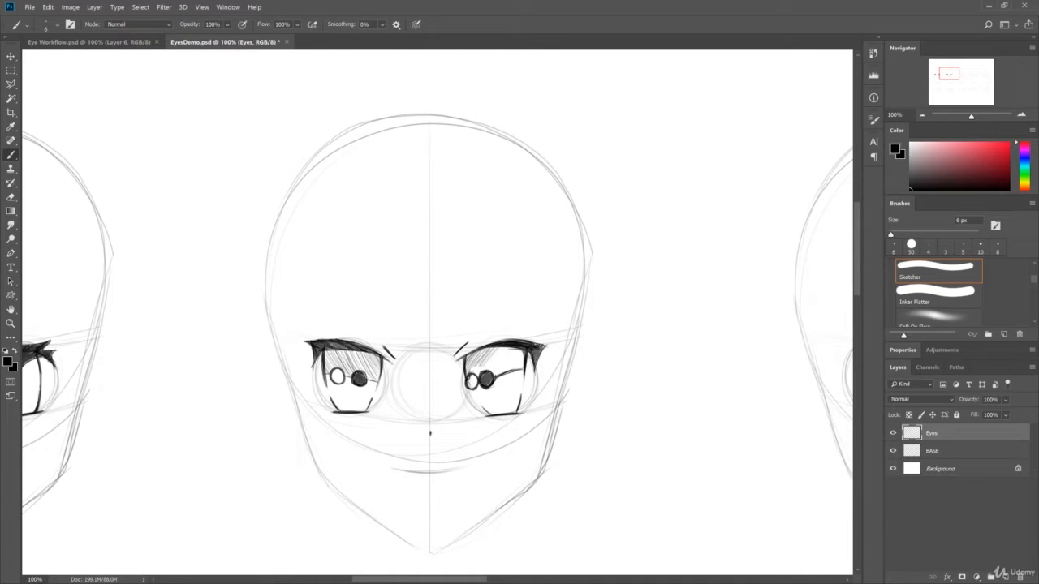
pyautogui.moveTo(473, 371)
pyautogui.mouseDown()
pyautogui.moveTo(518, 369)
pyautogui.moveTo(517, 350)
pyautogui.moveTo(521, 366)
pyautogui.mouseUp()
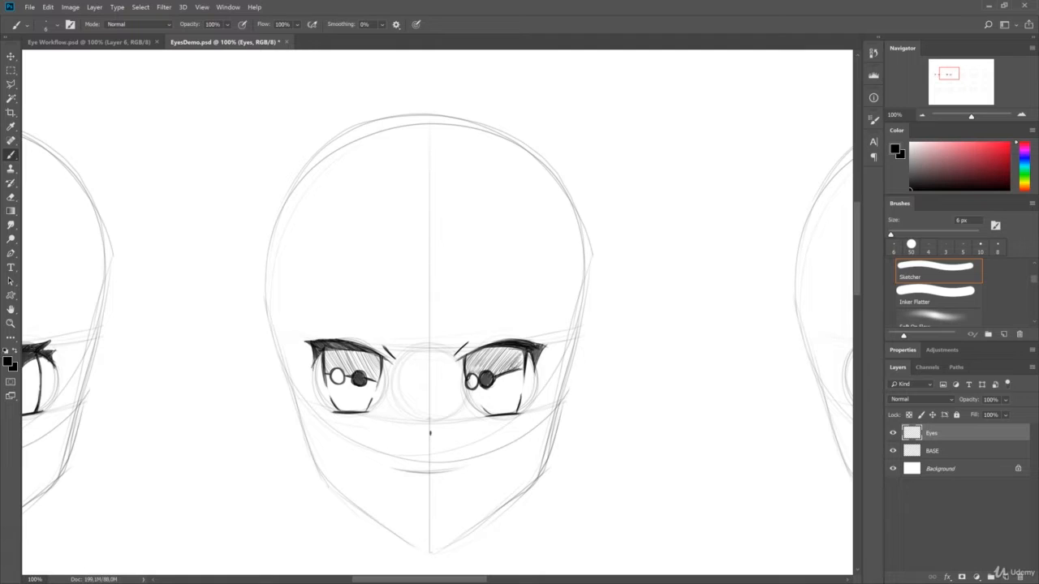
# - Add tiny highlights inside the second head's pupils and lengthen the outer lash tips of both eyes
pyautogui.press('e')
pyautogui.press('b')
pyautogui.moveTo(530, 346); pyautogui.dragTo(553, 342)
pyautogui.moveTo(635, 354); pyautogui.dragTo(397, 278)
pyautogui.moveTo(787, 278)
pyautogui.mouseDown()
pyautogui.moveTo(725, 324)
pyautogui.moveTo(762, 326)
pyautogui.mouseUp()
pyautogui.moveTo(249, 395); pyautogui.dragTo(262, 408)
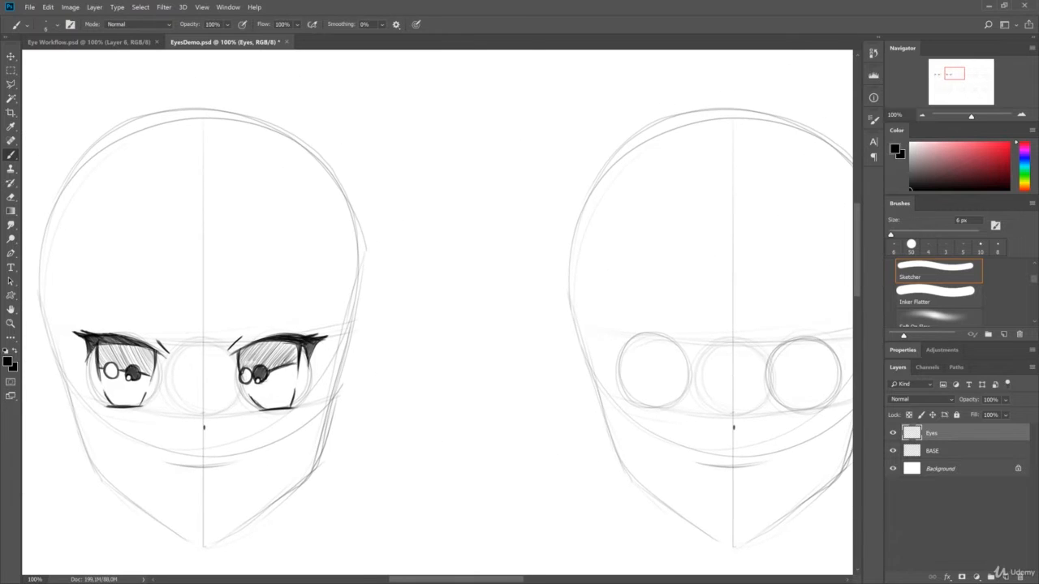
pyautogui.moveTo(195, 381); pyautogui.dragTo(252, 401)
pyautogui.moveTo(203, 411); pyautogui.dragTo(195, 424)
pyautogui.moveTo(528, 329); pyautogui.dragTo(426, 313)
pyautogui.moveTo(254, 345); pyautogui.dragTo(248, 361)
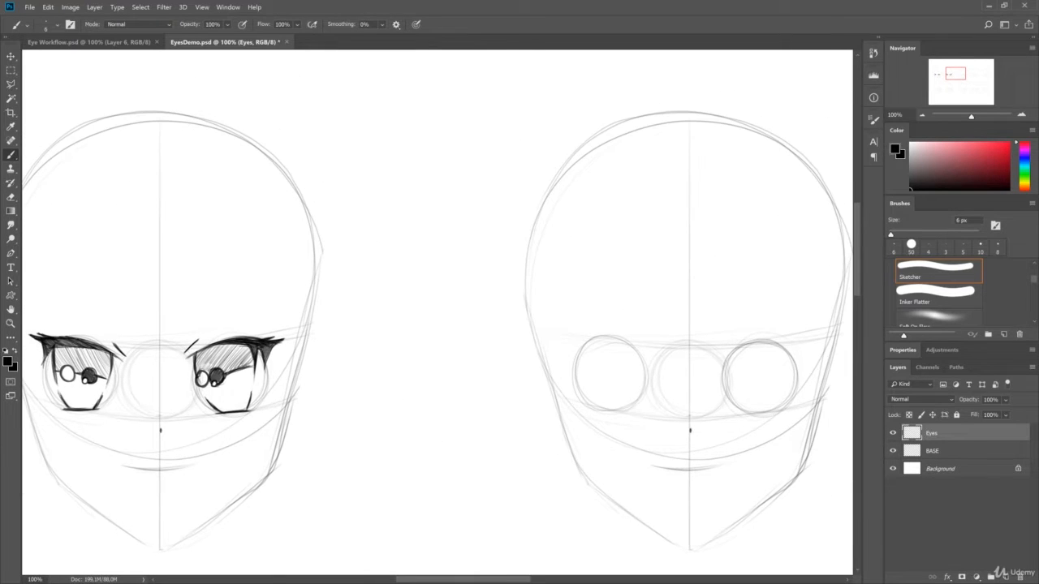
pyautogui.moveTo(296, 309); pyautogui.dragTo(515, 272)
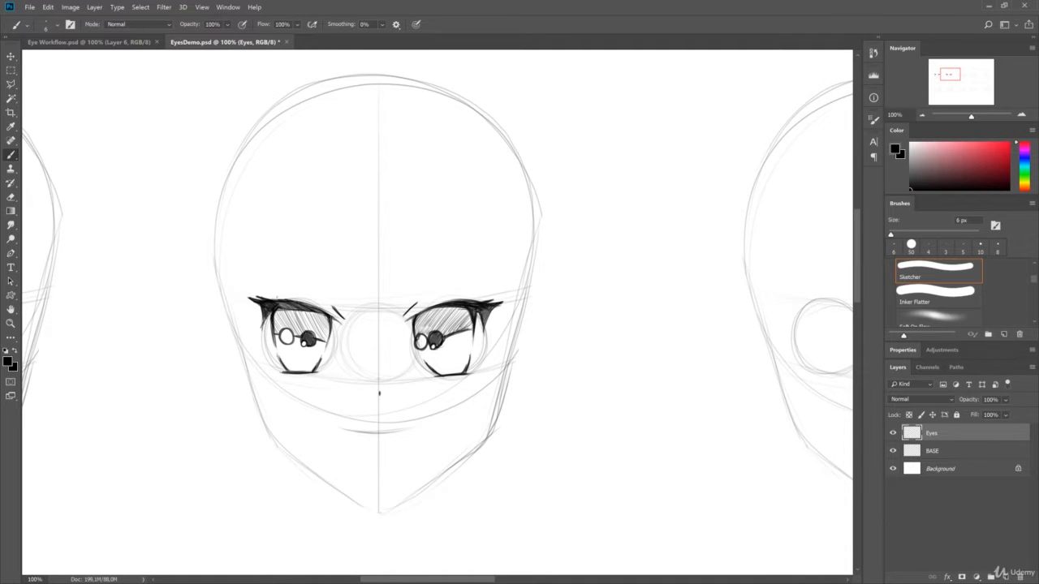
pyautogui.moveTo(275, 304); pyautogui.dragTo(298, 308)
# - Draw thick arched upper lash lines along the tops of both eye circles of the third head
pyautogui.moveTo(690, 264); pyautogui.dragTo(577, 241)
pyautogui.moveTo(783, 255)
pyautogui.mouseDown()
pyautogui.moveTo(441, 264)
pyautogui.moveTo(828, 306)
pyautogui.mouseUp()
pyautogui.moveTo(257, 304); pyautogui.dragTo(667, 263)
pyautogui.moveTo(591, 267); pyautogui.dragTo(522, 250)
pyautogui.moveTo(771, 240); pyautogui.dragTo(358, 256)
pyautogui.moveTo(836, 246); pyautogui.dragTo(520, 250)
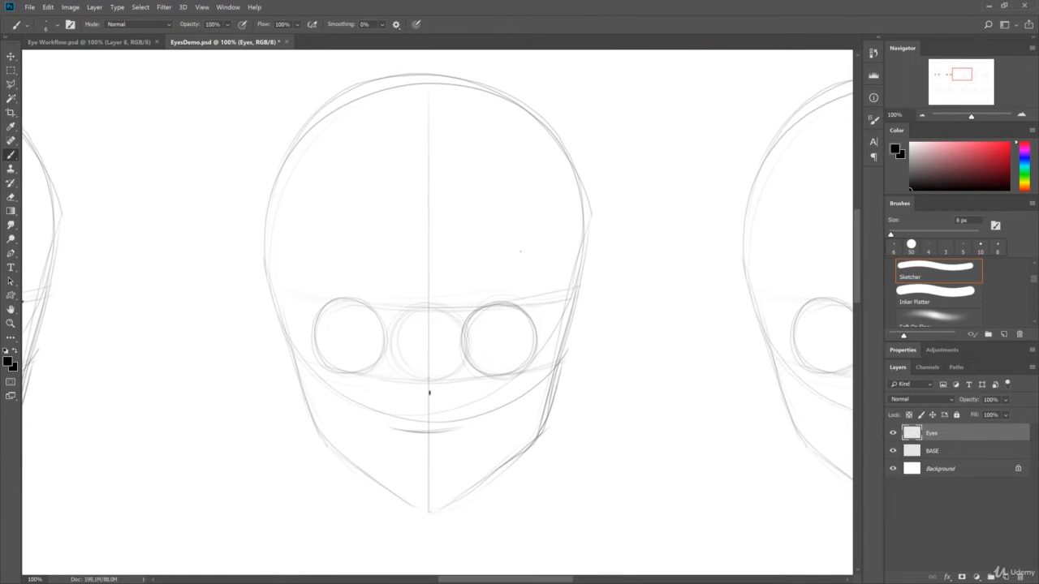
pyautogui.moveTo(467, 315); pyautogui.dragTo(509, 304)
pyautogui.moveTo(322, 305); pyautogui.dragTo(378, 314)
pyautogui.moveTo(481, 308); pyautogui.dragTo(517, 309)
pyautogui.moveTo(464, 319); pyautogui.dragTo(519, 309)
# - Draw the outer sides, small lash flicks and curved lower lids around the third head's round eyes
pyautogui.moveTo(486, 305)
pyautogui.mouseDown()
pyautogui.moveTo(534, 325)
pyautogui.moveTo(536, 349)
pyautogui.mouseUp()
pyautogui.moveTo(362, 302)
pyautogui.mouseDown()
pyautogui.moveTo(313, 346)
pyautogui.moveTo(354, 302)
pyautogui.moveTo(379, 318)
pyautogui.mouseUp()
pyautogui.moveTo(377, 317)
pyautogui.mouseDown()
pyautogui.moveTo(341, 301)
pyautogui.moveTo(314, 353)
pyautogui.mouseUp()
pyautogui.moveTo(312, 341); pyautogui.dragTo(327, 309)
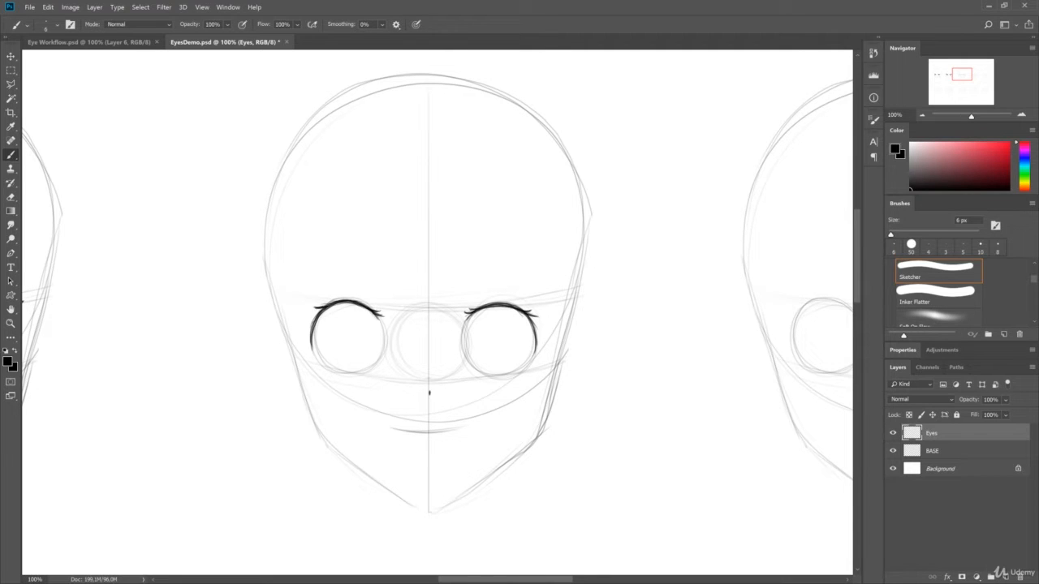
pyautogui.moveTo(322, 309); pyautogui.dragTo(313, 356)
pyautogui.moveTo(482, 374); pyautogui.dragTo(518, 376)
pyautogui.moveTo(326, 369); pyautogui.dragTo(363, 375)
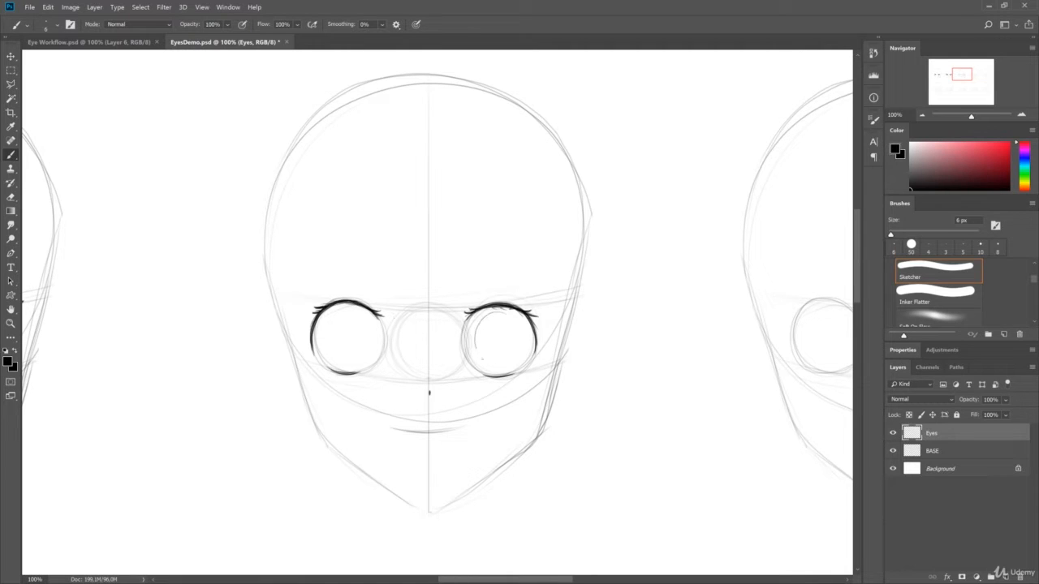
pyautogui.moveTo(509, 307)
pyautogui.mouseDown()
pyautogui.moveTo(526, 349)
pyautogui.moveTo(518, 365)
pyautogui.moveTo(511, 308)
pyautogui.mouseUp()
pyautogui.hotkey('ctrl', 'z')
pyautogui.hotkey('ctrl', 'z')
pyautogui.hotkey('ctrl', 'z')
pyautogui.hotkey('ctrl', 'z')
# - Outline a large oval iris in each of the third head's eyes
pyautogui.moveTo(323, 314)
pyautogui.mouseDown()
pyautogui.moveTo(371, 354)
pyautogui.moveTo(353, 304)
pyautogui.mouseUp()
pyautogui.moveTo(318, 351); pyautogui.dragTo(337, 370)
pyautogui.moveTo(480, 336); pyautogui.dragTo(482, 375)
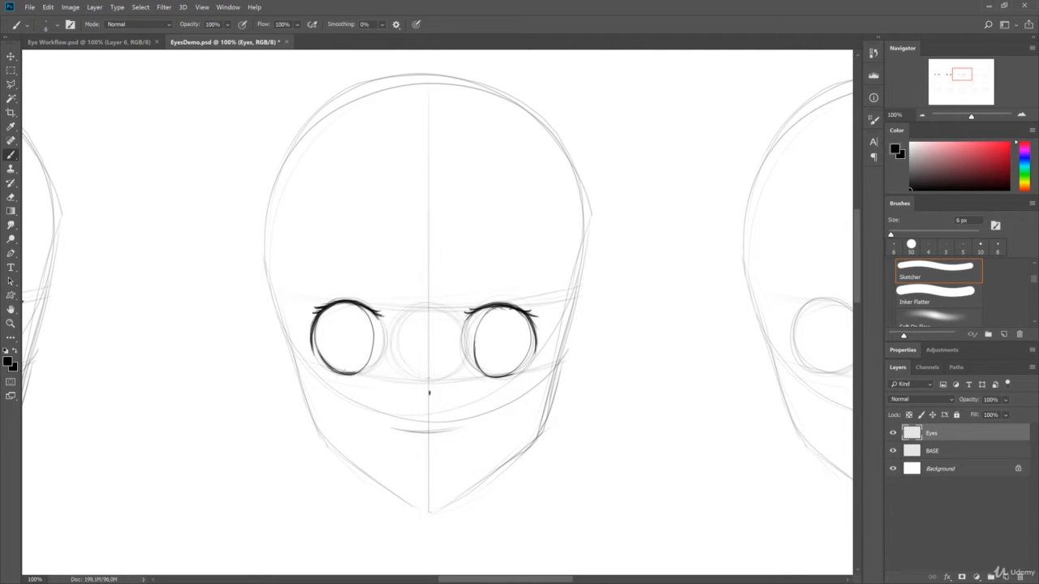
# - Draw a smaller oval pupil inside each iris of the third head, undoing and redrawing strokes that miss
pyautogui.moveTo(501, 313); pyautogui.dragTo(504, 313)
pyautogui.hotkey('ctrl', 'z')
pyautogui.hotkey('ctrl', 'z')
pyautogui.hotkey('ctrl', 'z')
pyautogui.hotkey('ctrl', 'z')
pyautogui.moveTo(344, 312); pyautogui.dragTo(351, 312)
pyautogui.hotkey('ctrl', 'z')
pyautogui.hotkey('ctrl', 'z')
pyautogui.moveTo(477, 339); pyautogui.dragTo(499, 368)
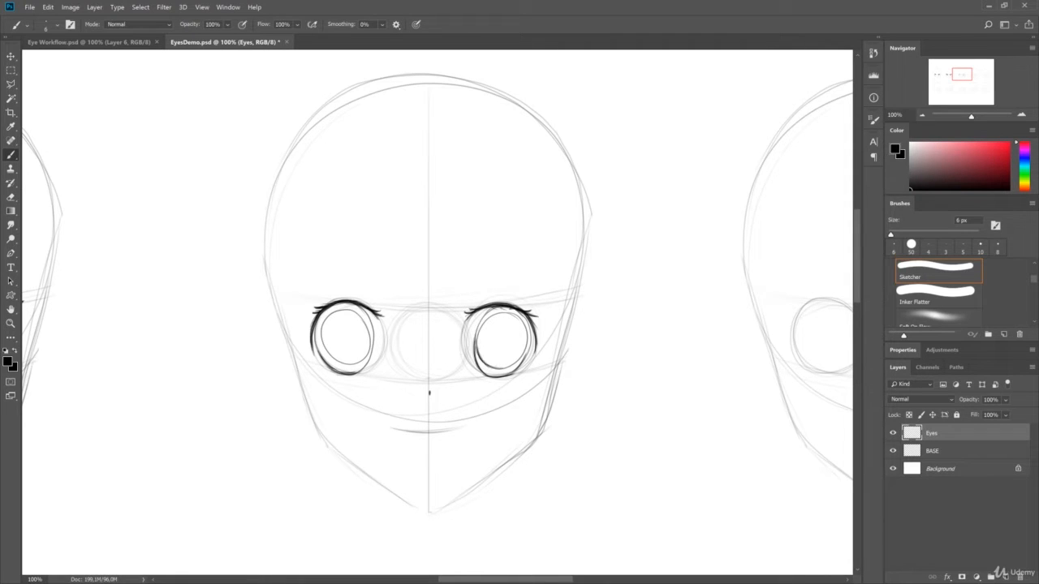
# - Thicken the third head's pupil outlines and hatch the iris rings around them
pyautogui.moveTo(322, 333); pyautogui.dragTo(353, 365)
pyautogui.moveTo(477, 357)
pyautogui.mouseDown()
pyautogui.moveTo(500, 374)
pyautogui.moveTo(512, 369)
pyautogui.mouseUp()
pyautogui.moveTo(479, 329); pyautogui.dragTo(486, 318)
pyautogui.moveTo(524, 355); pyautogui.dragTo(512, 310)
pyautogui.moveTo(516, 314); pyautogui.dragTo(526, 353)
pyautogui.moveTo(317, 339)
pyautogui.mouseDown()
pyautogui.moveTo(328, 357)
pyautogui.moveTo(336, 309)
pyautogui.moveTo(357, 310)
pyautogui.mouseUp()
pyautogui.moveTo(362, 314)
pyautogui.mouseDown()
pyautogui.moveTo(372, 348)
pyautogui.moveTo(336, 367)
pyautogui.mouseUp()
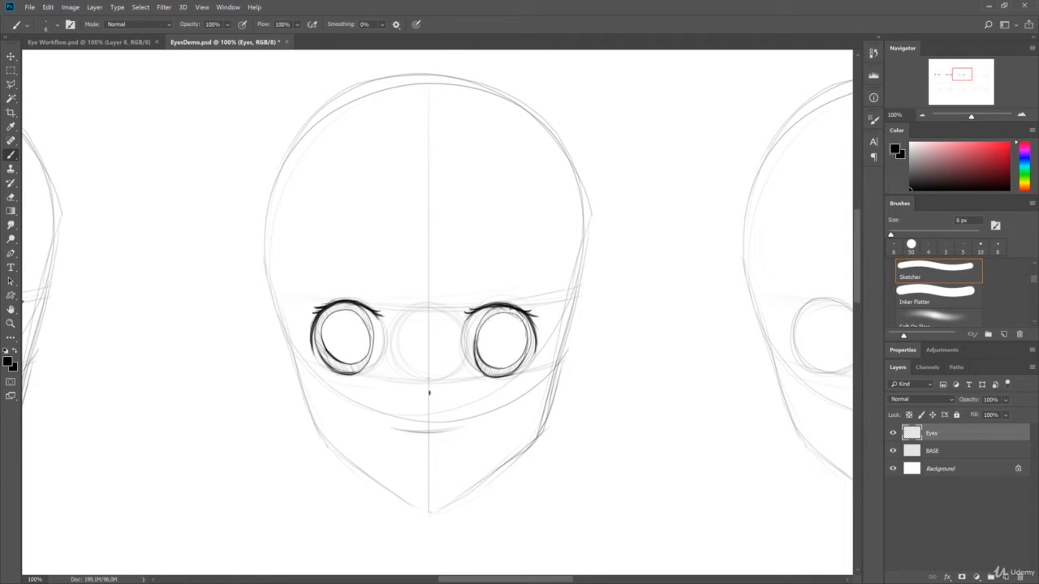
pyautogui.moveTo(477, 343); pyautogui.dragTo(488, 314)
pyautogui.moveTo(495, 313); pyautogui.dragTo(524, 325)
pyautogui.moveTo(320, 349); pyautogui.dragTo(325, 319)
pyautogui.moveTo(366, 333); pyautogui.dragTo(369, 358)
# - Fill both oval pupils of the third head with cross-hatching
pyautogui.moveTo(480, 345)
pyautogui.mouseDown()
pyautogui.moveTo(497, 318)
pyautogui.moveTo(510, 361)
pyautogui.moveTo(521, 324)
pyautogui.moveTo(523, 357)
pyautogui.mouseUp()
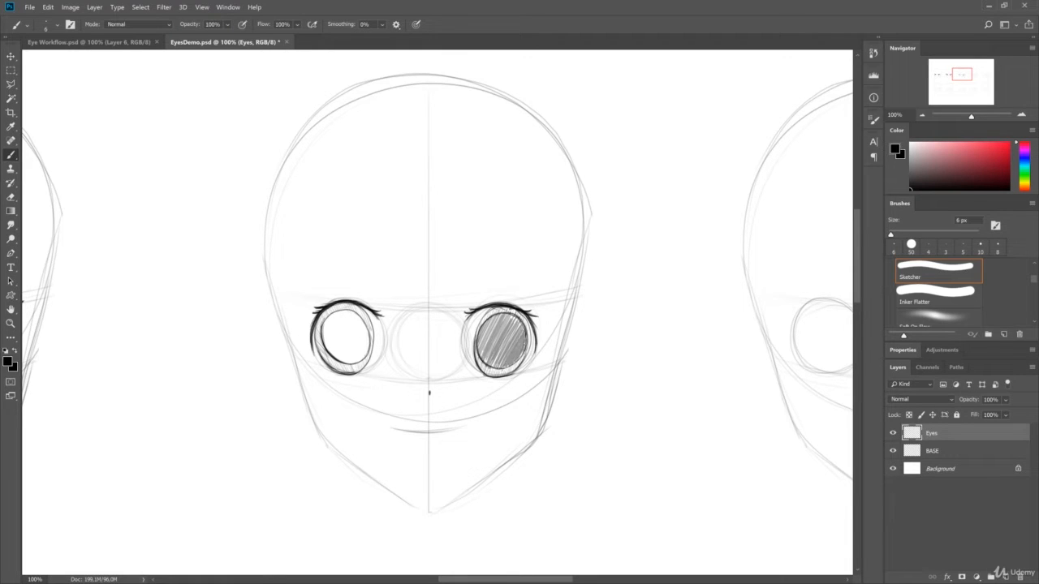
pyautogui.moveTo(323, 345)
pyautogui.mouseDown()
pyautogui.moveTo(338, 317)
pyautogui.moveTo(351, 353)
pyautogui.moveTo(362, 323)
pyautogui.moveTo(366, 359)
pyautogui.mouseUp()
pyautogui.moveTo(481, 365); pyautogui.dragTo(525, 317)
pyautogui.moveTo(322, 337)
pyautogui.mouseDown()
pyautogui.moveTo(339, 361)
pyautogui.moveTo(355, 358)
pyautogui.moveTo(360, 317)
pyautogui.moveTo(365, 359)
pyautogui.moveTo(368, 318)
pyautogui.moveTo(366, 349)
pyautogui.mouseUp()
pyautogui.hotkey('ctrl', 'z')
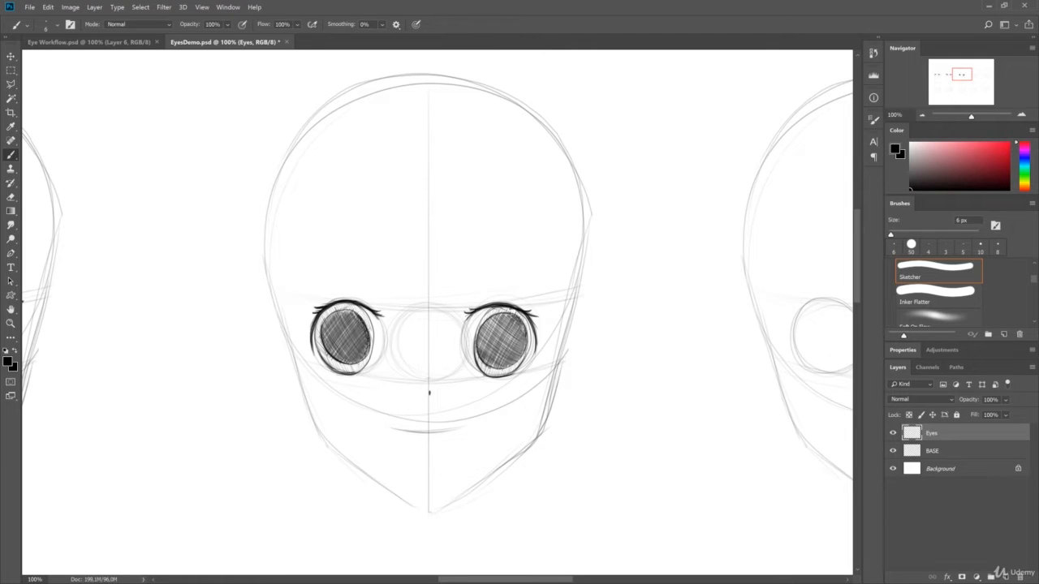
# - Darken the outlines of the third head's irises and pupils
pyautogui.moveTo(478, 352)
pyautogui.mouseDown()
pyautogui.moveTo(527, 336)
pyautogui.moveTo(521, 355)
pyautogui.mouseUp()
pyautogui.moveTo(339, 311); pyautogui.dragTo(321, 342)
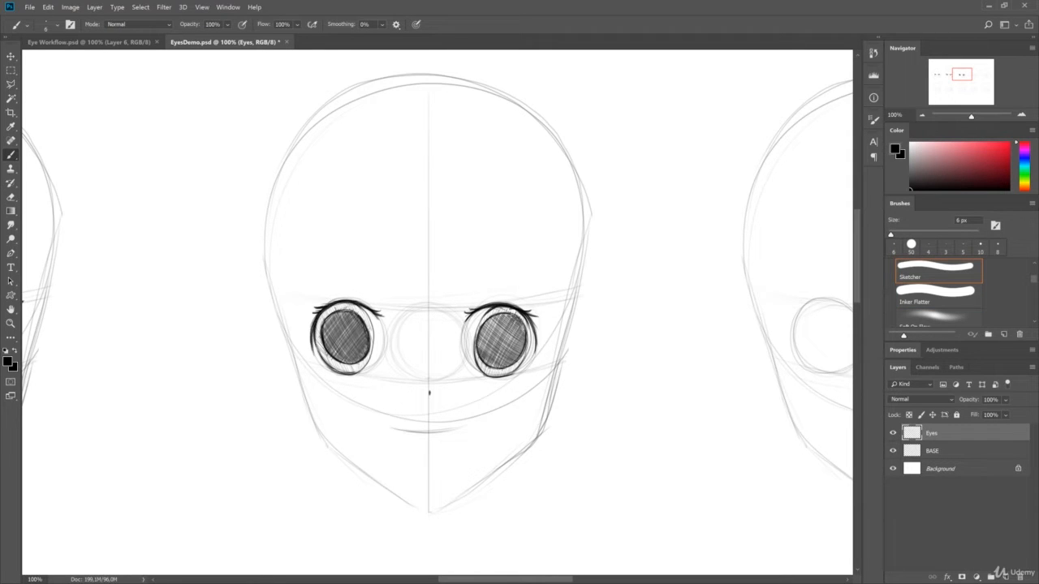
pyautogui.moveTo(331, 367); pyautogui.dragTo(365, 372)
# - Erase a round highlight into the upper inner part of each iris on the third head and outline it
pyautogui.press('e')
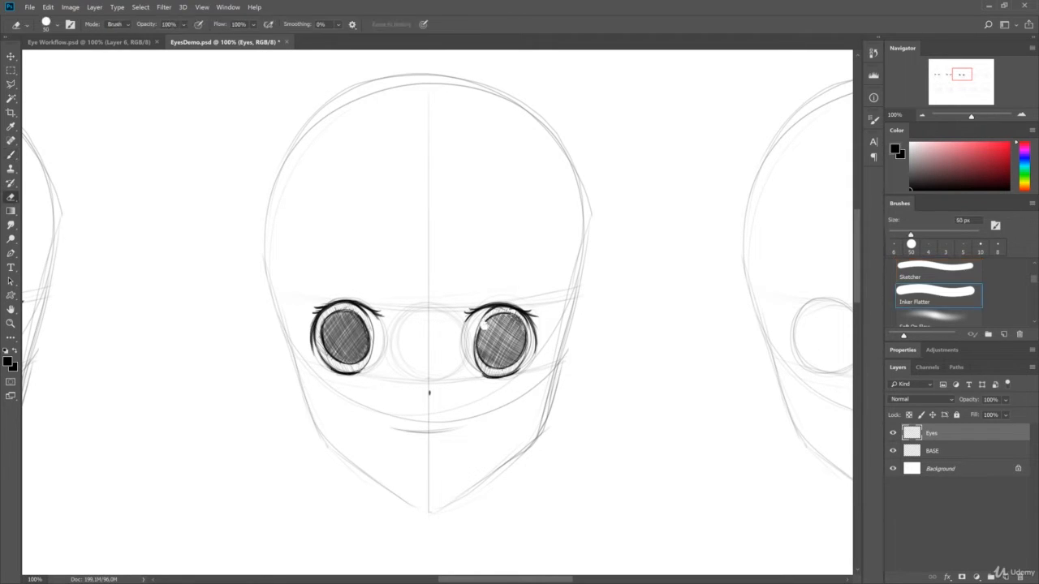
pyautogui.moveTo(483, 324); pyautogui.dragTo(485, 327)
pyautogui.moveTo(365, 323); pyautogui.dragTo(366, 323)
pyautogui.press('b')
pyautogui.moveTo(485, 317); pyautogui.dragTo(486, 333)
pyautogui.moveTo(365, 316); pyautogui.dragTo(362, 332)
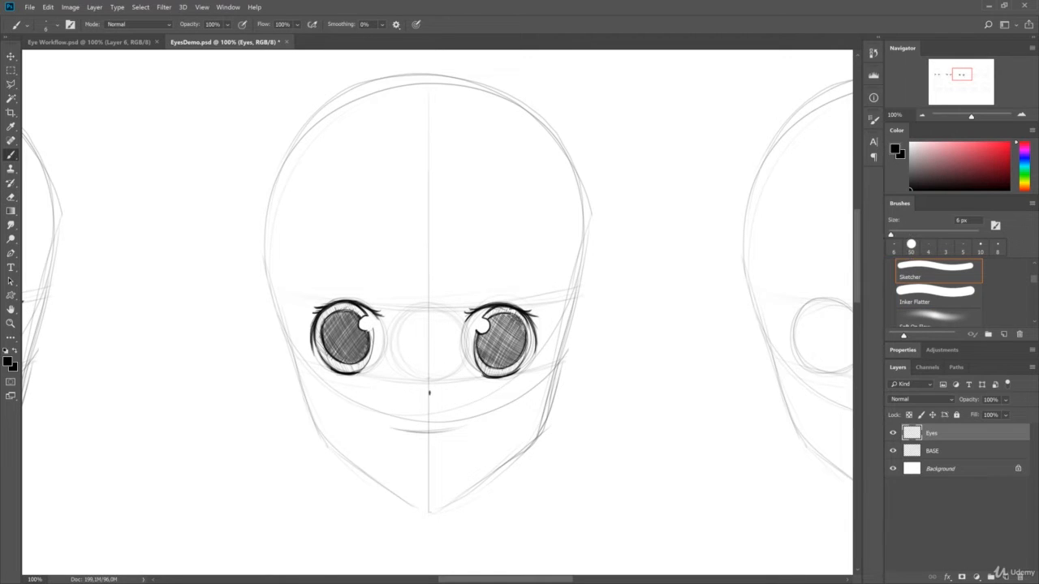
# - Add a second, smaller highlight low on the outer side of each iris of the third head
pyautogui.press('e')
pyautogui.press('b')
pyautogui.moveTo(512, 359); pyautogui.dragTo(510, 368)
pyautogui.moveTo(335, 355); pyautogui.dragTo(332, 364)
pyautogui.press('e')
pyautogui.press('b')
# - Add short crease strokes above the inner corners of the third head's eyes and save the document
pyautogui.moveTo(374, 300); pyautogui.dragTo(382, 312)
pyautogui.moveTo(473, 303); pyautogui.dragTo(462, 315)
pyautogui.hotkey('ctrl', 's')
# - Draw slanted upper lid lines, angled outer corners and short lower lid lines for both eyes of the fourth head
pyautogui.moveTo(272, 275); pyautogui.dragTo(211, 255)
pyautogui.moveTo(730, 264); pyautogui.dragTo(311, 275)
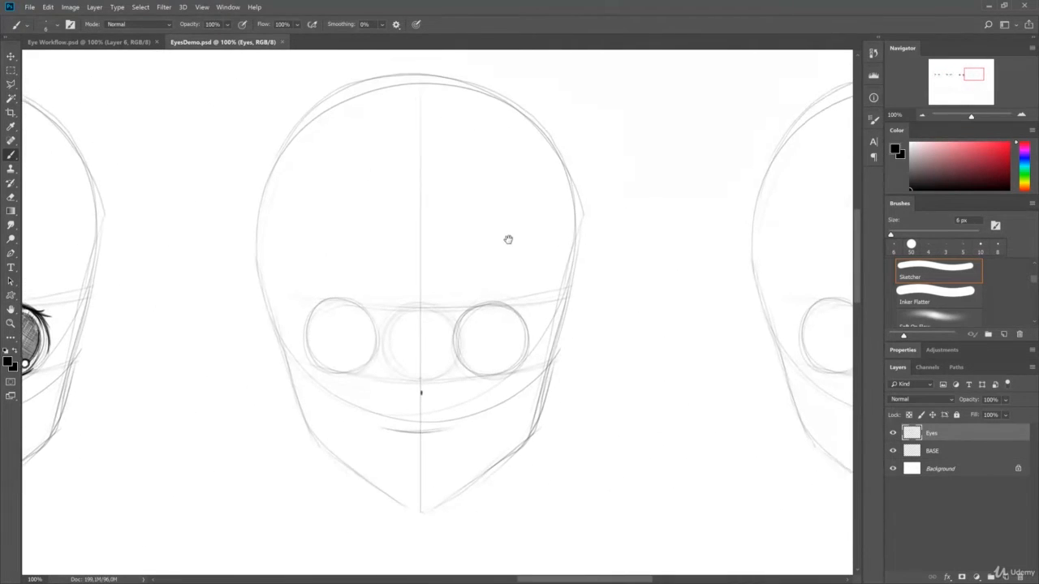
pyautogui.moveTo(508, 240); pyautogui.dragTo(507, 243)
pyautogui.moveTo(296, 312); pyautogui.dragTo(375, 330)
pyautogui.moveTo(448, 336); pyautogui.dragTo(532, 318)
pyautogui.moveTo(295, 312); pyautogui.dragTo(379, 335)
pyautogui.moveTo(507, 317); pyautogui.dragTo(536, 313)
pyautogui.moveTo(301, 313)
pyautogui.mouseDown()
pyautogui.moveTo(303, 336)
pyautogui.moveTo(359, 368)
pyautogui.mouseUp()
pyautogui.moveTo(467, 372); pyautogui.dragTo(514, 367)
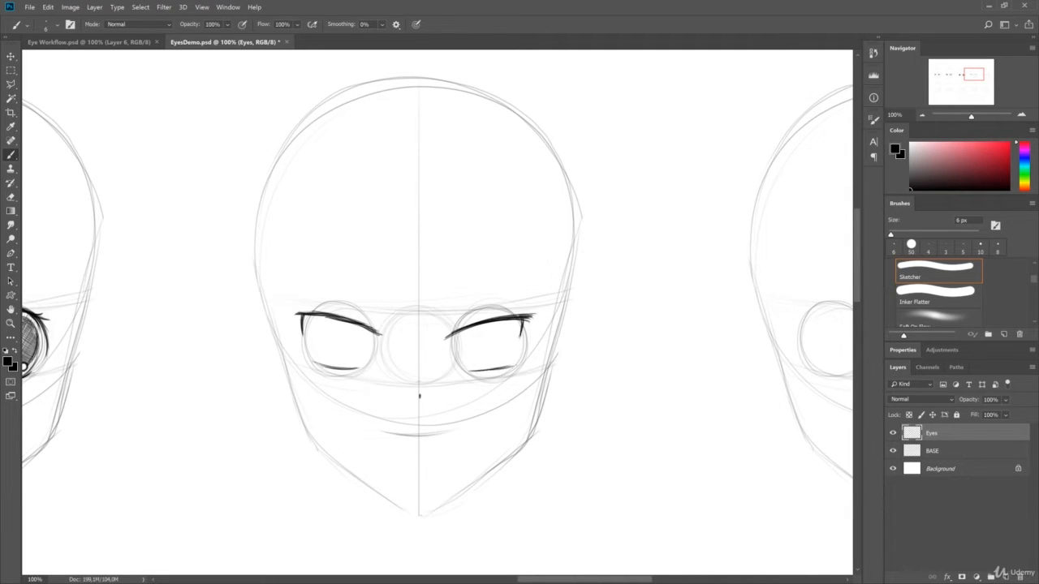
# - Thicken the fourth head's upper lids, extend their outer tips and add crease strokes and tiny lower lashes
pyautogui.moveTo(353, 321)
pyautogui.mouseDown()
pyautogui.moveTo(381, 335)
pyautogui.moveTo(490, 318)
pyautogui.mouseUp()
pyautogui.moveTo(291, 312); pyautogui.dragTo(325, 316)
pyautogui.moveTo(501, 317); pyautogui.dragTo(535, 312)
pyautogui.moveTo(477, 322); pyautogui.dragTo(527, 313)
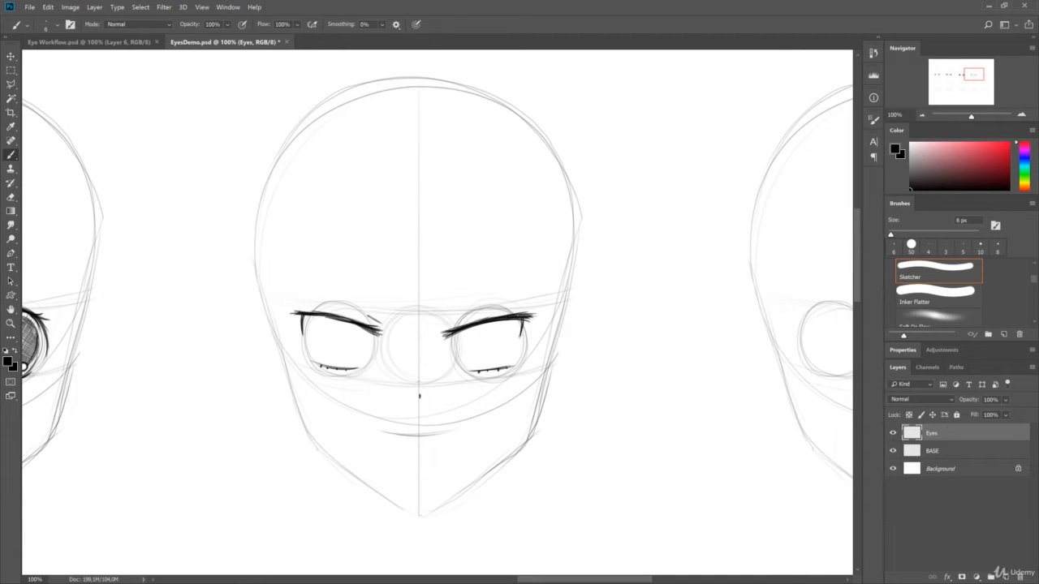
# - Outline rounded irises hanging from the upper lids of the fourth head's eyes, redoing the left-hand one
pyautogui.moveTo(316, 319)
pyautogui.mouseDown()
pyautogui.moveTo(327, 352)
pyautogui.moveTo(362, 350)
pyautogui.moveTo(369, 331)
pyautogui.mouseUp()
pyautogui.hotkey('ctrl', 'z')
pyautogui.moveTo(462, 330); pyautogui.dragTo(515, 328)
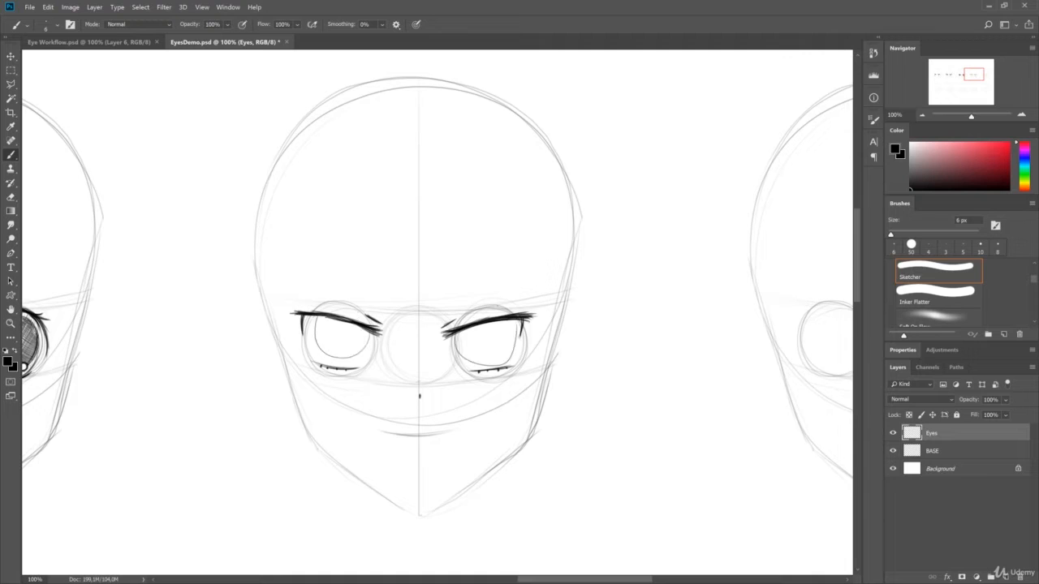
# - Undo the squarish iris of the fourth head's left-hand eye and redraw it as a rounder outline under the lid
pyautogui.hotkey('ctrl', 'z')
pyautogui.hotkey('ctrl', 'z')
pyautogui.moveTo(313, 318); pyautogui.dragTo(365, 331)
pyautogui.hotkey('ctrl', 'z')
# - Redraw the iris of the fourth head's right-hand eye as a rounder outline under the lid, undoing unsatisfactory strokes
pyautogui.hotkey('ctrl', 'z')
pyautogui.moveTo(311, 319); pyautogui.dragTo(366, 329)
pyautogui.hotkey('ctrl', 'z')
pyautogui.hotkey('ctrl', 'z')
pyautogui.moveTo(460, 331); pyautogui.dragTo(518, 321)
pyautogui.hotkey('ctrl', 'z')
pyautogui.hotkey('ctrl', 'z')
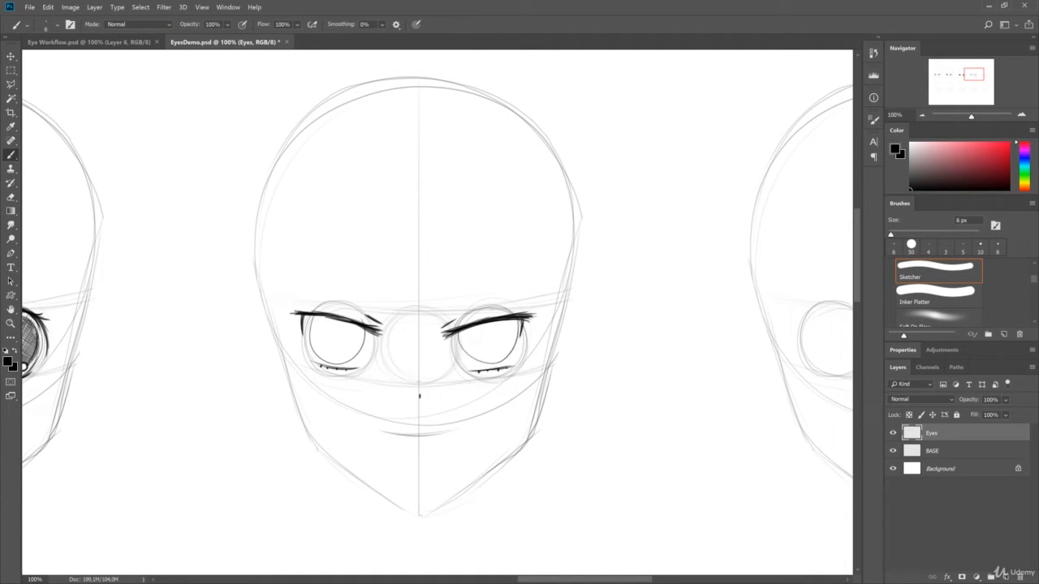
pyautogui.hotkey('ctrl', 'z')
pyautogui.moveTo(456, 331); pyautogui.dragTo(514, 322)
# - Thicken the iris outlines and outer corner strokes of the fourth head's eyes
pyautogui.hotkey('ctrl', 'z')
pyautogui.moveTo(458, 331)
pyautogui.mouseDown()
pyautogui.moveTo(519, 320)
pyautogui.moveTo(464, 358)
pyautogui.moveTo(482, 366)
pyautogui.mouseUp()
pyautogui.hotkey('ctrl', 'z')
pyautogui.hotkey('ctrl', 'z')
pyautogui.hotkey('ctrl', 'z')
pyautogui.hotkey('ctrl', 'z')
pyautogui.moveTo(314, 316); pyautogui.dragTo(310, 340)
pyautogui.moveTo(314, 317)
pyautogui.mouseDown()
pyautogui.moveTo(313, 350)
pyautogui.moveTo(366, 329)
pyautogui.moveTo(315, 356)
pyautogui.mouseUp()
pyautogui.hotkey('ctrl', 'z')
pyautogui.moveTo(365, 328)
pyautogui.mouseDown()
pyautogui.moveTo(361, 344)
pyautogui.moveTo(409, 334)
pyautogui.moveTo(375, 323)
pyautogui.mouseUp()
pyautogui.moveTo(330, 314); pyautogui.dragTo(346, 331)
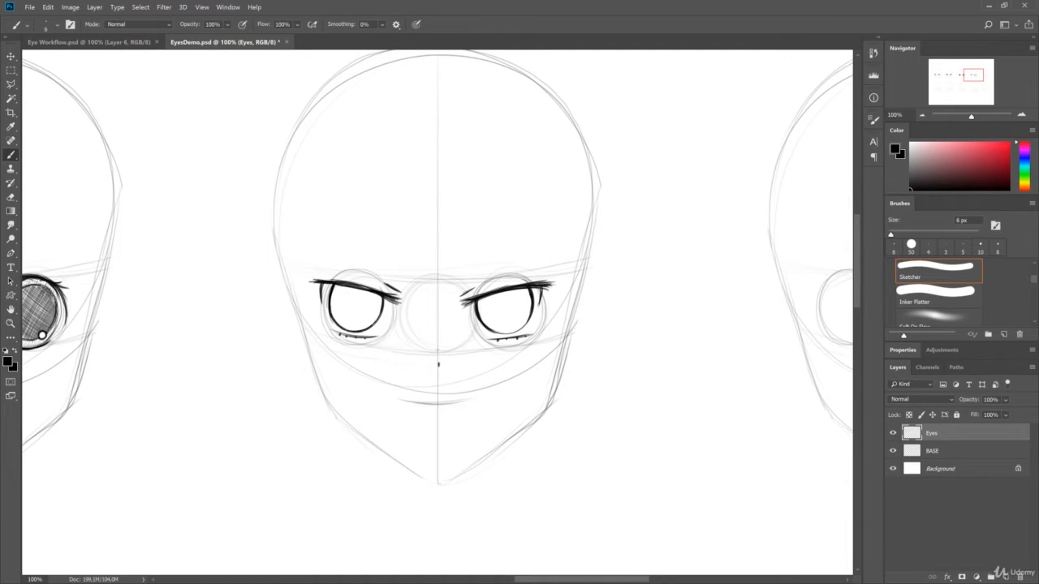
pyautogui.moveTo(482, 326); pyautogui.dragTo(512, 331)
# - Draw small ringed pupils and a few short marks near the base of the fourth head's irises
pyautogui.press('e')
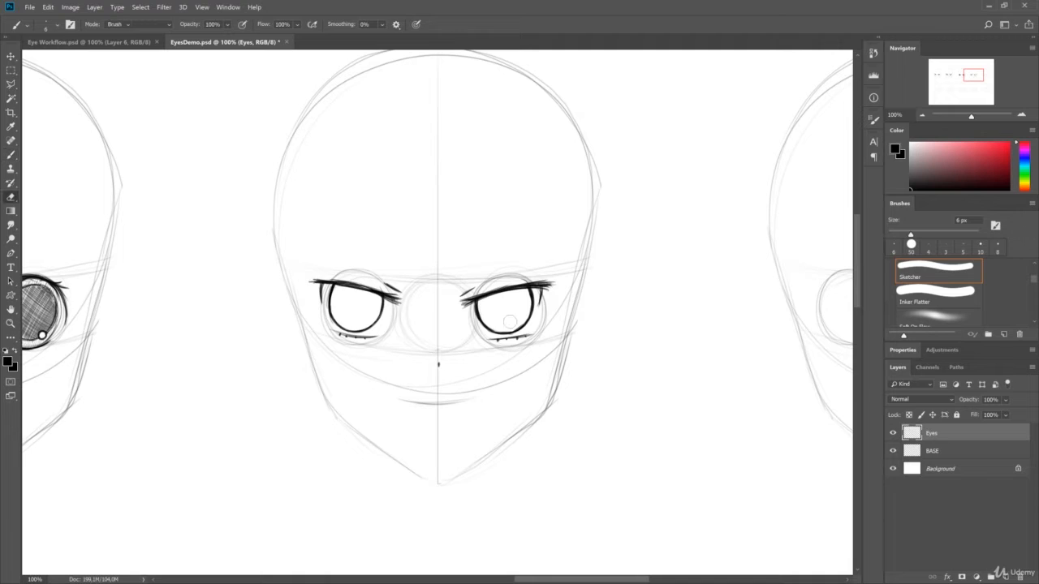
pyautogui.press('b')
pyautogui.click(502, 308)
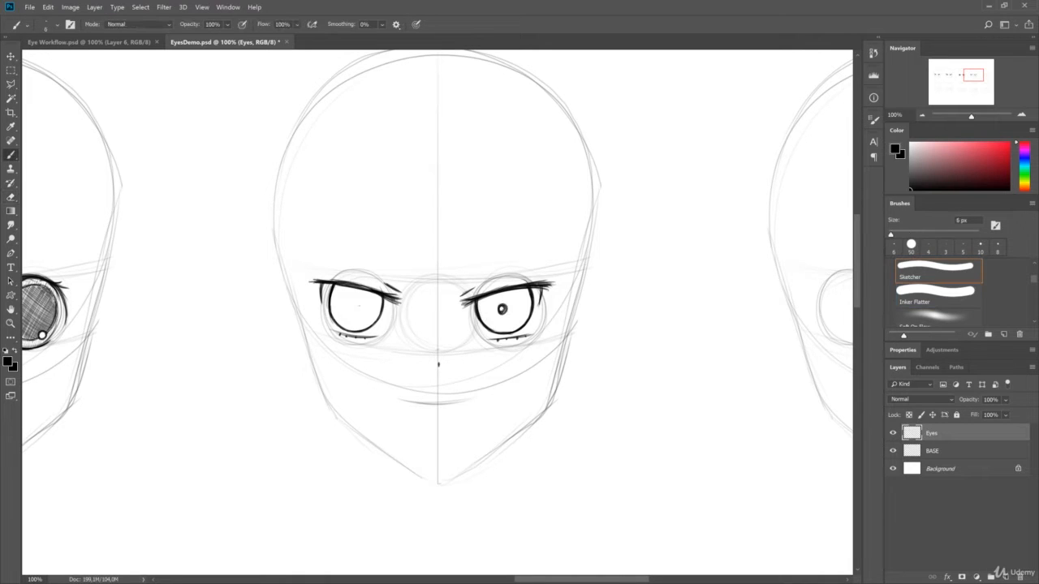
pyautogui.click(359, 307)
pyautogui.press('e')
pyautogui.press('b')
pyautogui.moveTo(479, 297); pyautogui.dragTo(479, 317)
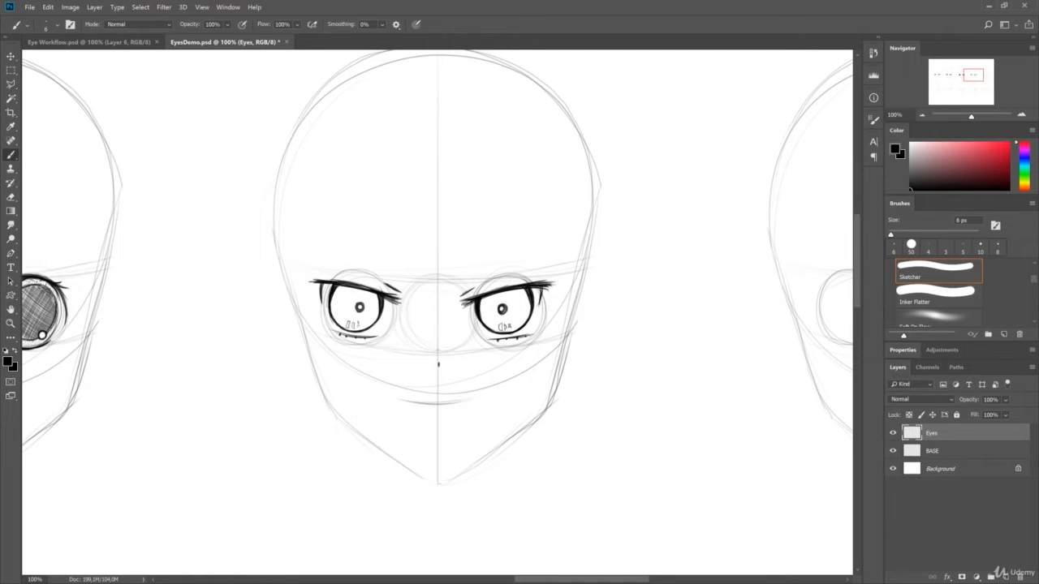
# - Erase the crease strokes above the fourth head's inner eye corners and darken the upper lids with longer outer tips
pyautogui.press('e')
pyautogui.moveTo(385, 283); pyautogui.dragTo(400, 293)
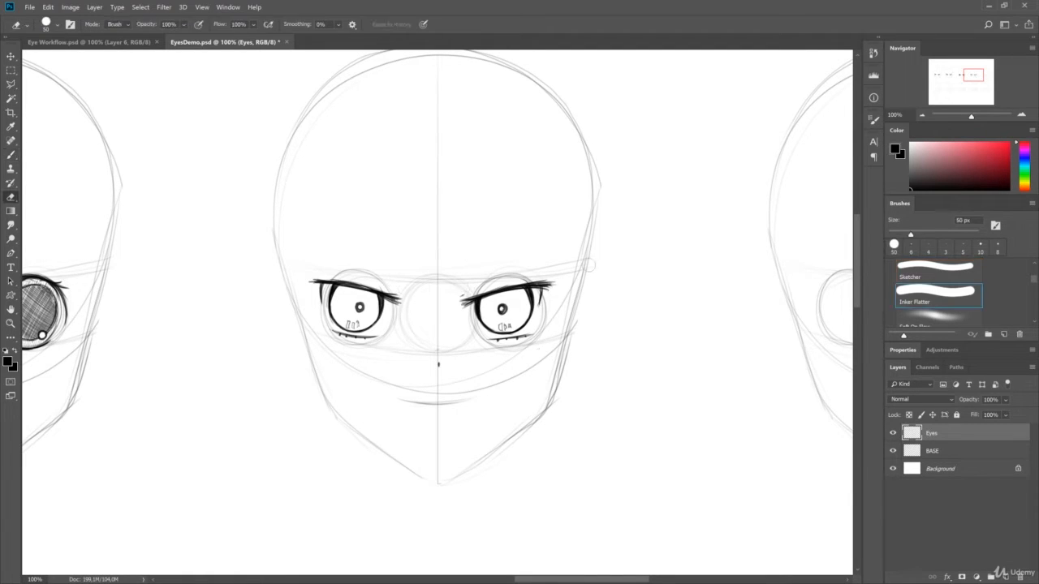
pyautogui.press('b')
pyautogui.moveTo(308, 283); pyautogui.dragTo(397, 297)
pyautogui.moveTo(462, 303); pyautogui.dragTo(559, 287)
# - Erase the ringed pupils of the fourth head's eyes and start replacing them with tiny dots
pyautogui.press('e')
pyautogui.press('b')
pyautogui.press('e')
pyautogui.moveTo(477, 294)
pyautogui.mouseDown()
pyautogui.moveTo(460, 297)
pyautogui.moveTo(501, 312)
pyautogui.mouseUp()
pyautogui.press('b')
pyautogui.press('e')
pyautogui.moveTo(359, 310); pyautogui.dragTo(397, 289)
pyautogui.press('b')
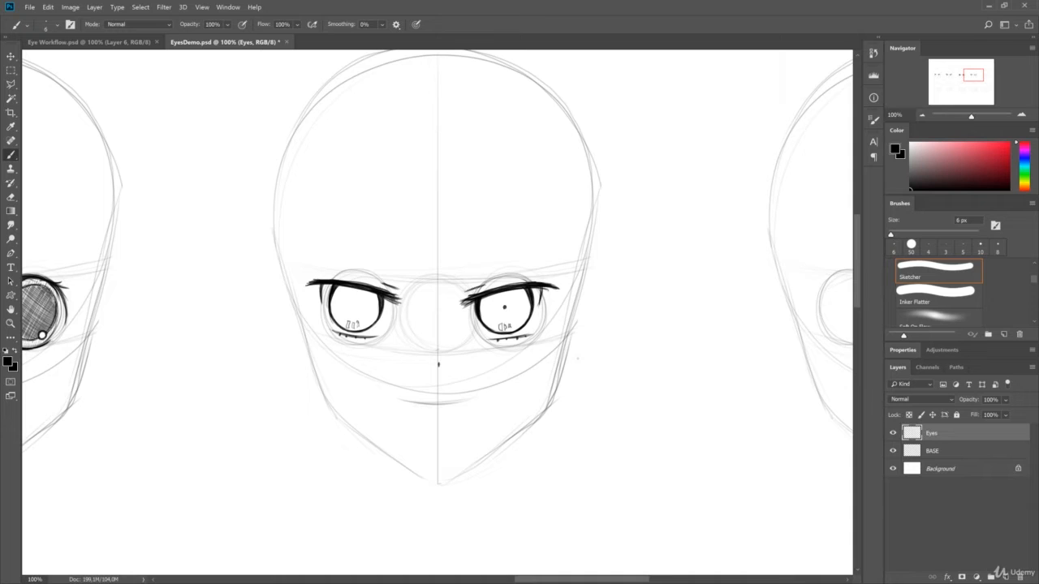
# - Add small rectangular highlights on the fourth head's iris edges and slanted shadow lines beneath the upper lids
pyautogui.press('e')
pyautogui.moveTo(526, 313); pyautogui.dragTo(533, 317)
pyautogui.press('b')
pyautogui.moveTo(382, 313); pyautogui.dragTo(379, 323)
pyautogui.moveTo(374, 310); pyautogui.dragTo(386, 315)
pyautogui.moveTo(481, 304); pyautogui.dragTo(527, 294)
pyautogui.moveTo(333, 292); pyautogui.dragTo(378, 301)
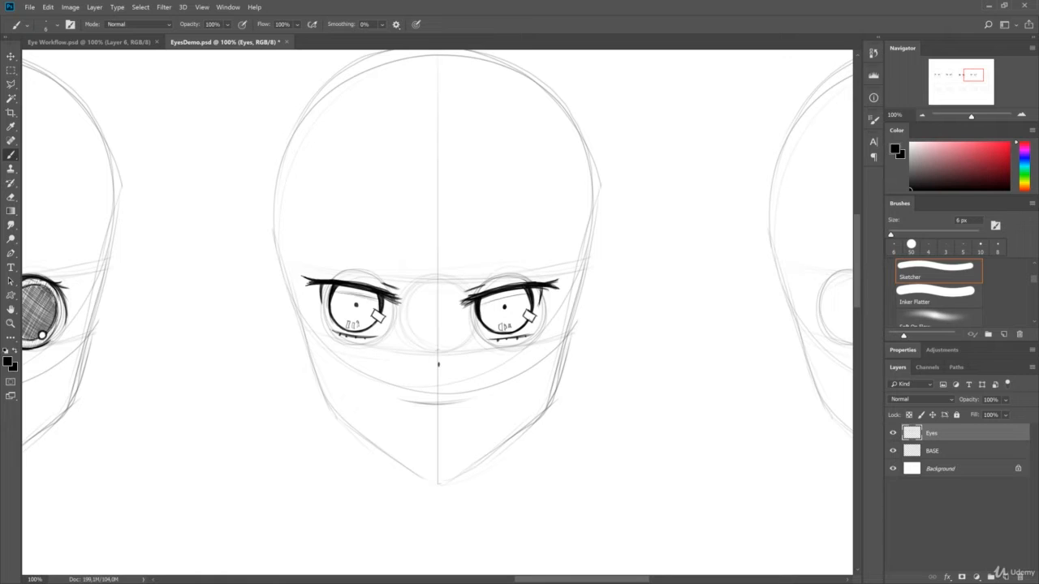
# - Undo the last few strokes, hatch the fourth head's irises and darken the shadow band beneath the upper lids
pyautogui.hotkey('ctrl', 'alt', 'z')
pyautogui.hotkey('ctrl', 'alt', 'z')
pyautogui.hotkey('ctrl', 'alt', 'z')
pyautogui.moveTo(500, 295); pyautogui.dragTo(484, 323)
pyautogui.moveTo(332, 308)
pyautogui.mouseDown()
pyautogui.moveTo(360, 295)
pyautogui.moveTo(374, 312)
pyautogui.moveTo(377, 299)
pyautogui.mouseUp()
pyautogui.moveTo(481, 304); pyautogui.dragTo(535, 289)
pyautogui.moveTo(323, 287); pyautogui.dragTo(360, 294)
pyautogui.moveTo(361, 294); pyautogui.dragTo(390, 300)
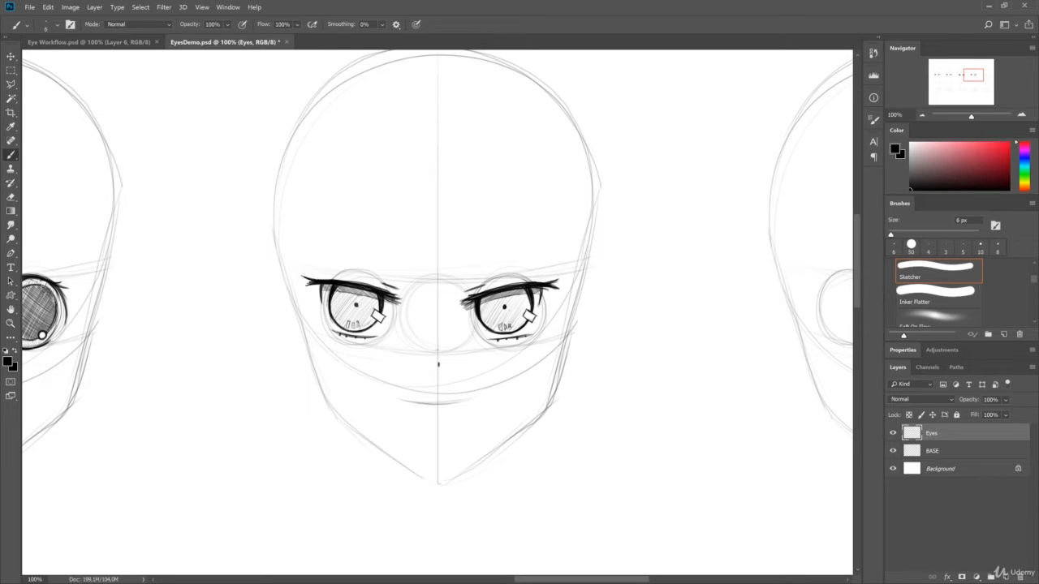
# - Erase a spot near the base of each fourth-head iris and redraw the small marks there
pyautogui.press('e')
pyautogui.click(358, 324)
pyautogui.click(510, 327)
pyautogui.press('b')
pyautogui.moveTo(510, 323); pyautogui.dragTo(510, 328)
pyautogui.moveTo(358, 320); pyautogui.dragTo(359, 325)
# - Save the document and outline curved upper lids with upturned outer tips on the fifth head
pyautogui.moveTo(468, 280); pyautogui.dragTo(544, 263)
pyautogui.moveTo(396, 274)
pyautogui.mouseDown()
pyautogui.moveTo(317, 268)
pyautogui.moveTo(706, 328)
pyautogui.mouseUp()
pyautogui.moveTo(391, 309); pyautogui.dragTo(470, 312)
pyautogui.moveTo(304, 307); pyautogui.dragTo(239, 307)
pyautogui.moveTo(260, 309); pyautogui.dragTo(737, 288)
pyautogui.moveTo(330, 298); pyautogui.dragTo(410, 282)
pyautogui.moveTo(328, 298)
pyautogui.mouseDown()
pyautogui.moveTo(430, 281)
pyautogui.moveTo(410, 283)
pyautogui.mouseUp()
pyautogui.moveTo(174, 281)
pyautogui.mouseDown()
pyautogui.moveTo(238, 282)
pyautogui.moveTo(269, 298)
pyautogui.mouseUp()
pyautogui.moveTo(666, 280)
pyautogui.mouseDown()
pyautogui.moveTo(492, 262)
pyautogui.moveTo(105, 268)
pyautogui.mouseUp()
pyautogui.moveTo(811, 317); pyautogui.dragTo(235, 307)
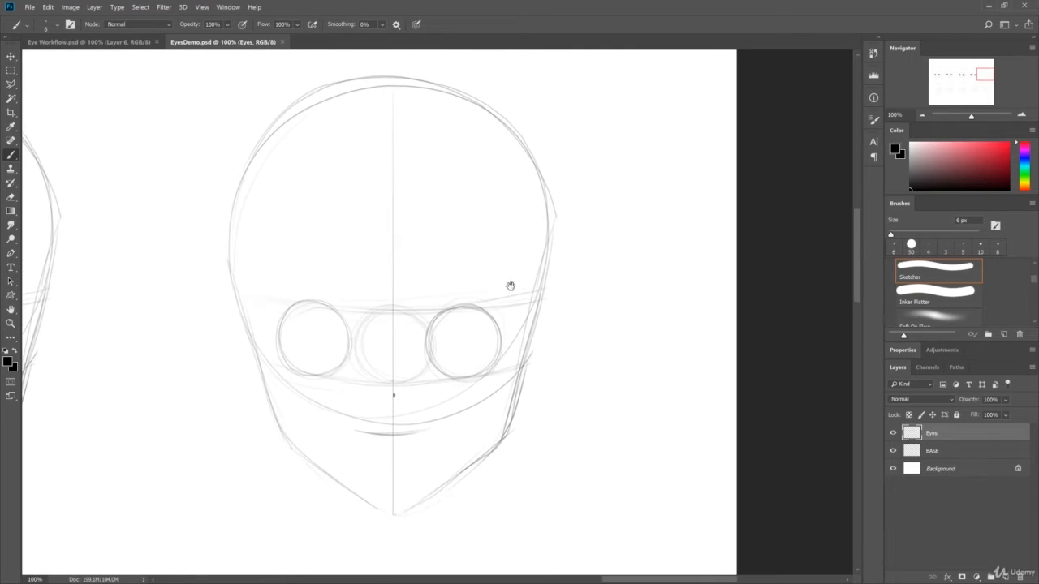
pyautogui.moveTo(435, 327)
pyautogui.mouseDown()
pyautogui.moveTo(496, 325)
pyautogui.moveTo(471, 317)
pyautogui.mouseUp()
pyautogui.moveTo(281, 317)
pyautogui.mouseDown()
pyautogui.moveTo(345, 328)
pyautogui.moveTo(275, 325)
pyautogui.mouseUp()
pyautogui.moveTo(487, 323)
pyautogui.mouseDown()
pyautogui.moveTo(509, 315)
pyautogui.moveTo(501, 320)
pyautogui.mouseUp()
pyautogui.moveTo(284, 321)
pyautogui.mouseDown()
pyautogui.moveTo(262, 312)
pyautogui.moveTo(280, 322)
pyautogui.mouseUp()
pyautogui.moveTo(270, 318); pyautogui.dragTo(286, 319)
pyautogui.moveTo(282, 323); pyautogui.dragTo(343, 329)
pyautogui.moveTo(426, 335); pyautogui.dragTo(496, 325)
# - Fill the fifth head's upper lids solid black and add thin crease arcs above them
pyautogui.moveTo(268, 317)
pyautogui.mouseDown()
pyautogui.moveTo(316, 315)
pyautogui.moveTo(339, 327)
pyautogui.moveTo(333, 319)
pyautogui.mouseUp()
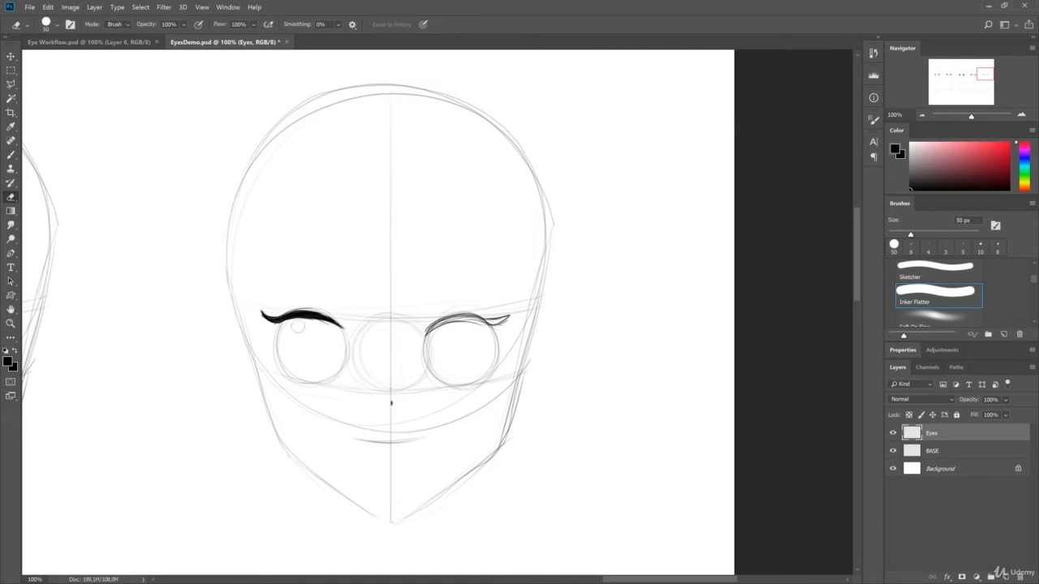
pyautogui.moveTo(390, 404); pyautogui.dragTo(373, 410)
pyautogui.moveTo(415, 333); pyautogui.dragTo(488, 325)
pyautogui.hotkey('ctrl', 'z')
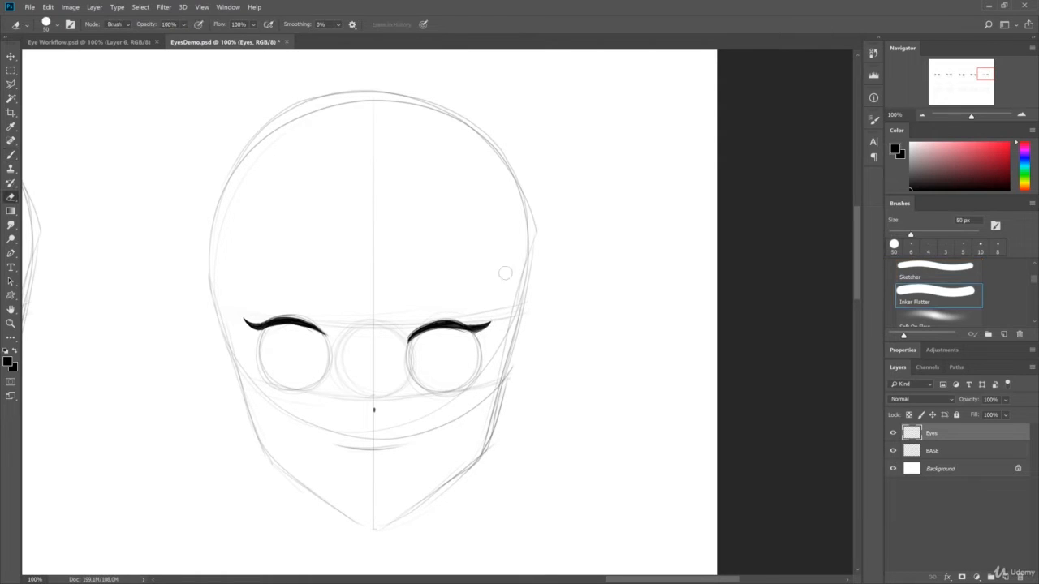
pyautogui.hotkey('ctrl', 'shift', 'z')
pyautogui.moveTo(270, 316); pyautogui.dragTo(322, 323)
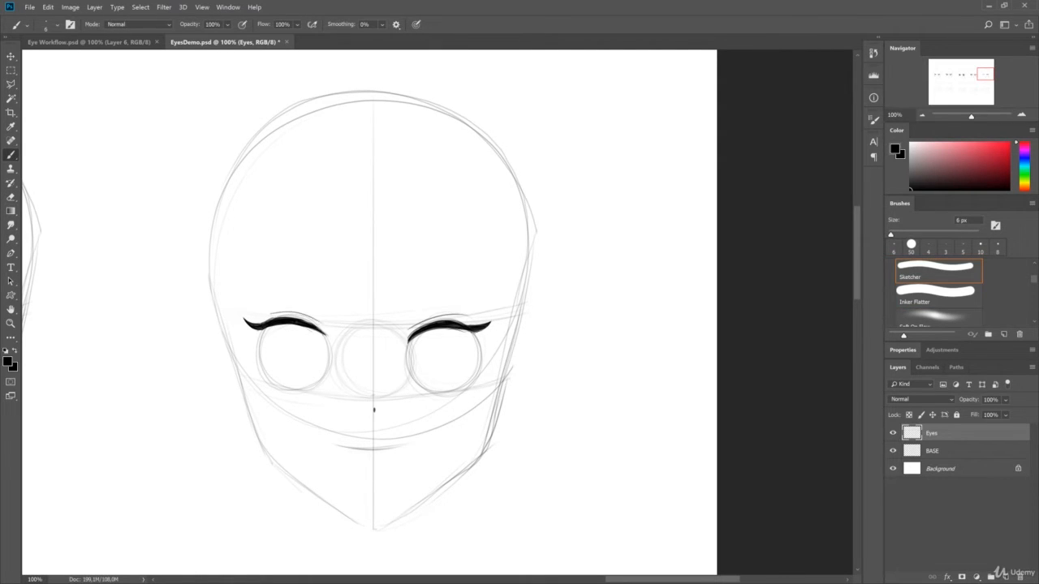
# - Outline tall oval irises hanging from the fifth head's upper lids and thicken their edges
pyautogui.moveTo(423, 348); pyautogui.dragTo(445, 393)
pyautogui.moveTo(464, 330); pyautogui.dragTo(447, 394)
pyautogui.hotkey('ctrl', 'z')
pyautogui.moveTo(277, 326)
pyautogui.mouseDown()
pyautogui.moveTo(263, 359)
pyautogui.moveTo(292, 389)
pyautogui.mouseUp()
pyautogui.moveTo(312, 329); pyautogui.dragTo(293, 390)
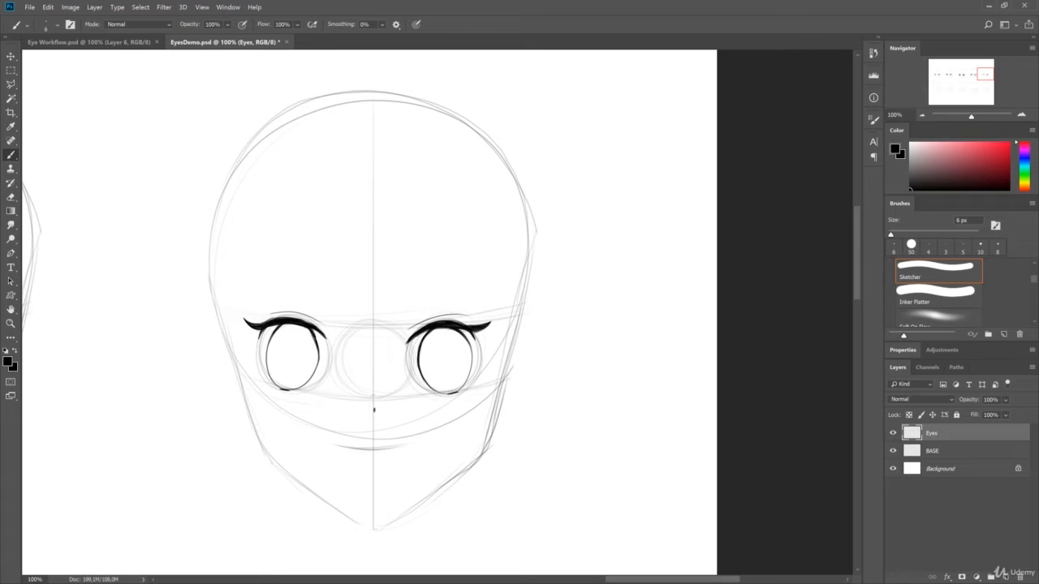
pyautogui.moveTo(373, 409); pyautogui.dragTo(324, 374)
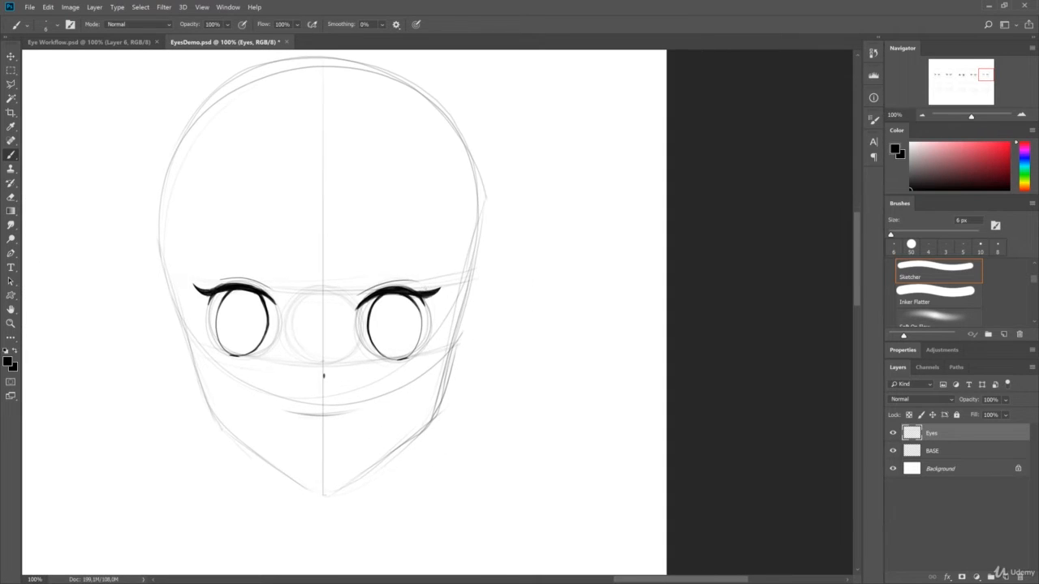
pyautogui.moveTo(265, 308); pyautogui.dragTo(267, 325)
# - Draw small dark oval pupils inside the fifth head's irises
pyautogui.press('e')
pyautogui.click(470, 347)
pyautogui.press('b')
pyautogui.moveTo(388, 316); pyautogui.dragTo(387, 318)
pyautogui.moveTo(245, 313); pyautogui.dragTo(246, 328)
pyautogui.moveTo(371, 333)
pyautogui.mouseDown()
pyautogui.moveTo(419, 333)
pyautogui.moveTo(414, 347)
pyautogui.moveTo(421, 334)
pyautogui.mouseUp()
pyautogui.hotkey('ctrl', 'z')
pyautogui.hotkey('ctrl', 'z')
pyautogui.hotkey('ctrl', 'z')
pyautogui.moveTo(219, 335); pyautogui.dragTo(265, 334)
# - Draw a curved inner contour inside each of the fifth head's irises, leaving a band below the upper lid
pyautogui.hotkey('ctrl', 'z')
pyautogui.moveTo(218, 330)
pyautogui.mouseDown()
pyautogui.moveTo(264, 334)
pyautogui.moveTo(228, 358)
pyautogui.moveTo(262, 340)
pyautogui.mouseUp()
pyautogui.hotkey('ctrl', 'z')
pyautogui.hotkey('ctrl', 'z')
pyautogui.hotkey('ctrl', 'z')
pyautogui.hotkey('ctrl', 'z')
pyautogui.moveTo(375, 335); pyautogui.dragTo(421, 336)
pyautogui.hotkey('ctrl', 'z')
pyautogui.moveTo(218, 336); pyautogui.dragTo(263, 336)
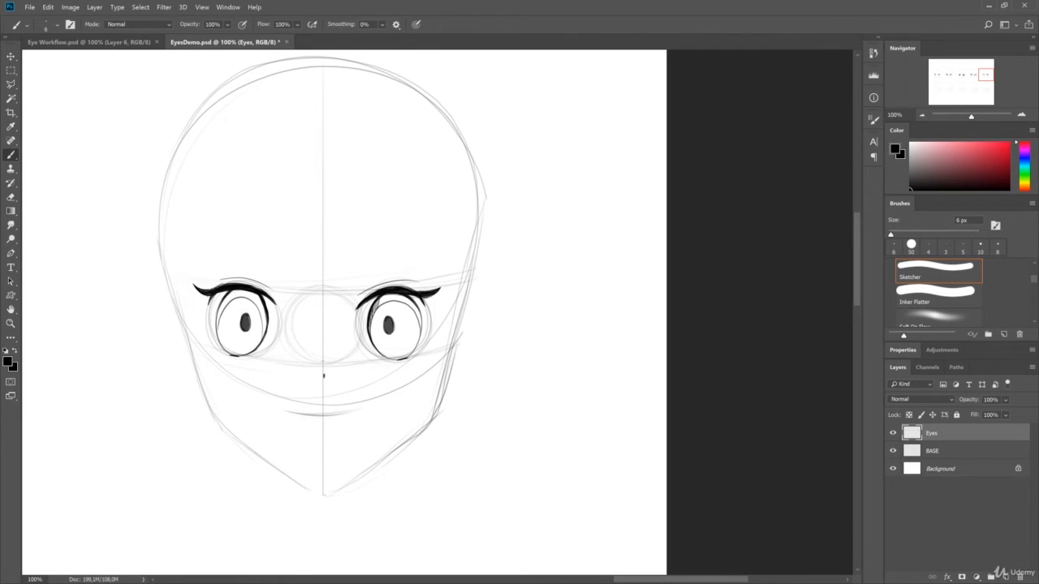
# - Hatch the upper shadow bands of the fifth head's irises and shade the rest with light diagonal strokes
pyautogui.moveTo(376, 308)
pyautogui.mouseDown()
pyautogui.moveTo(397, 300)
pyautogui.moveTo(419, 318)
pyautogui.mouseUp()
pyautogui.moveTo(220, 314)
pyautogui.mouseDown()
pyautogui.moveTo(239, 292)
pyautogui.moveTo(261, 312)
pyautogui.moveTo(264, 338)
pyautogui.mouseUp()
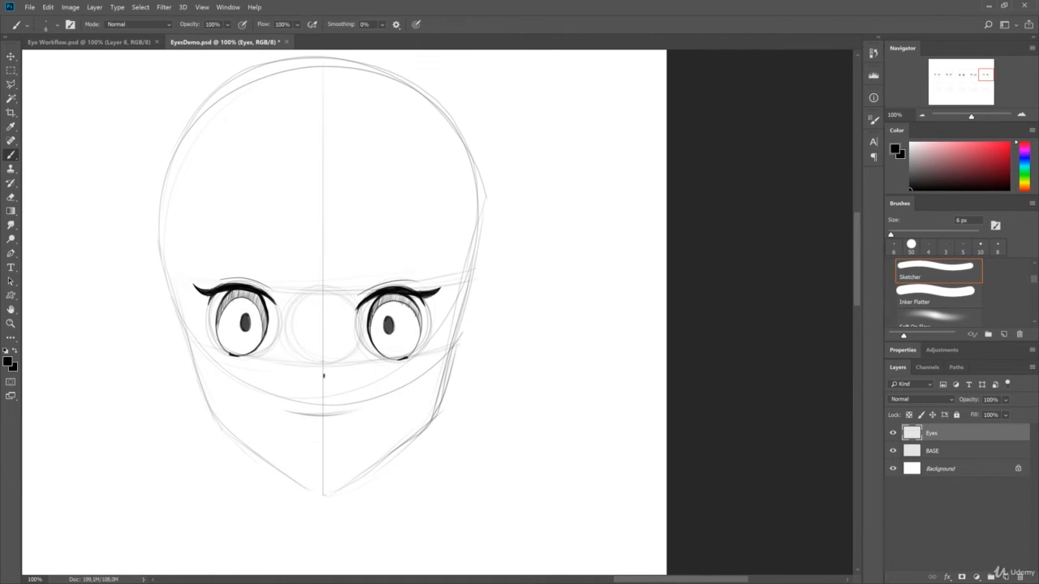
pyautogui.moveTo(372, 307); pyautogui.dragTo(419, 359)
pyautogui.moveTo(218, 300)
pyautogui.mouseDown()
pyautogui.moveTo(243, 351)
pyautogui.moveTo(262, 354)
pyautogui.mouseUp()
# - Erase and outline a round highlight at the upper left and a smaller one at the right edge of each fifth-head iris
pyautogui.press('e')
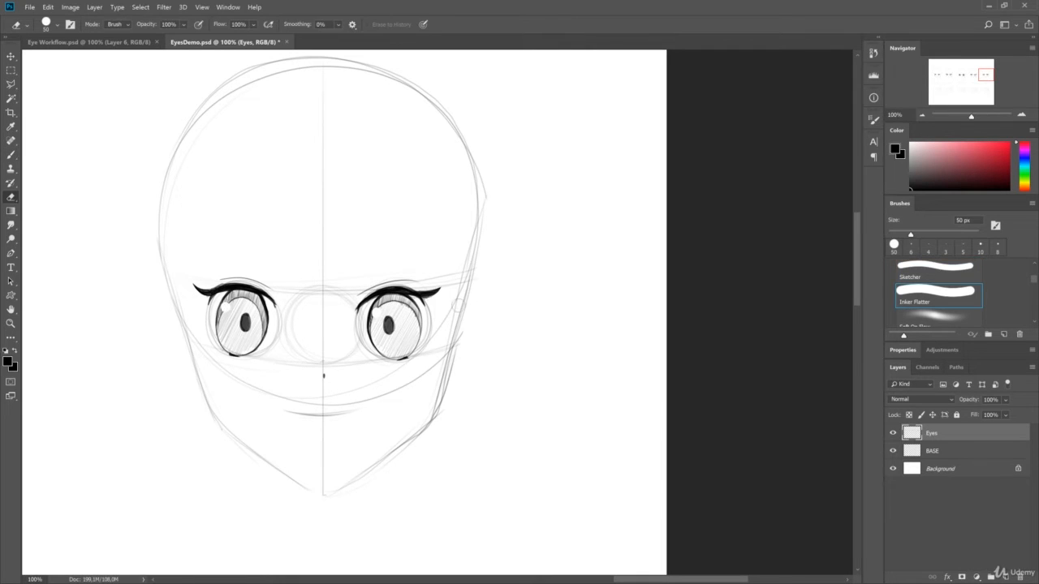
pyautogui.press('b')
pyautogui.moveTo(372, 310); pyautogui.dragTo(376, 309)
pyautogui.moveTo(223, 308); pyautogui.dragTo(225, 307)
pyautogui.press('e')
pyautogui.click(421, 327)
pyautogui.click(267, 327)
pyautogui.press('b')
pyautogui.moveTo(418, 326); pyautogui.dragTo(420, 325)
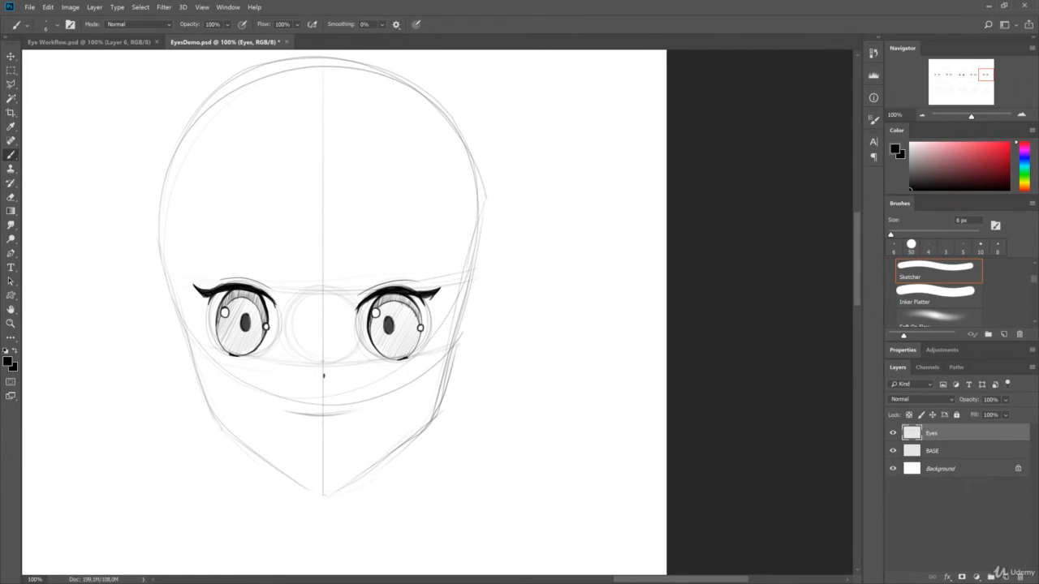
# - Add slanted strokes above the fifth head's eyes and save the document
pyautogui.press('e')
pyautogui.press('b')
pyautogui.moveTo(352, 274)
pyautogui.mouseDown()
pyautogui.moveTo(434, 247)
pyautogui.moveTo(422, 249)
pyautogui.mouseUp()
pyautogui.moveTo(218, 253); pyautogui.dragTo(282, 272)
pyautogui.moveTo(253, 264); pyautogui.dragTo(282, 274)
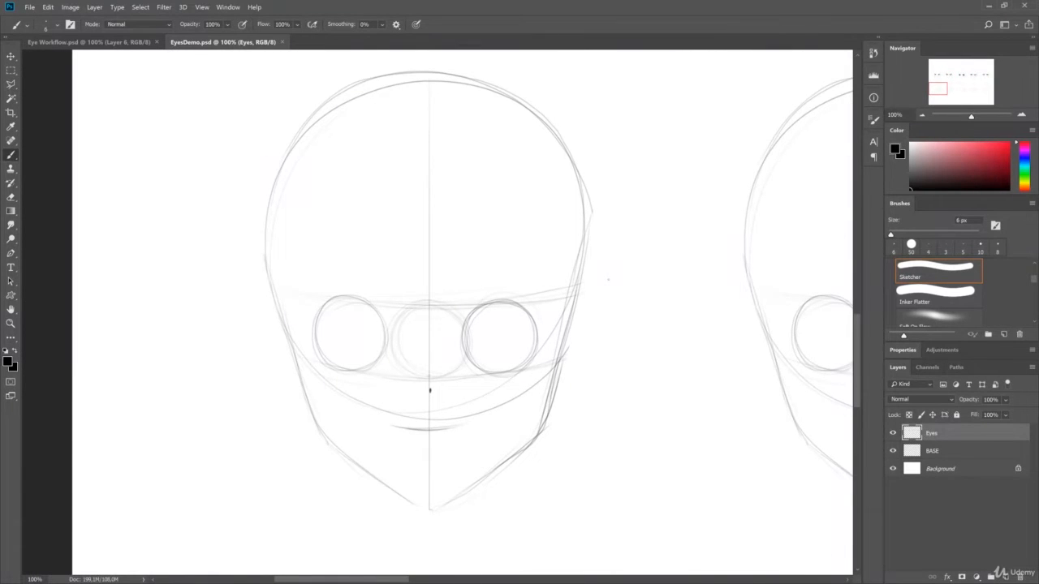
# - Draw flat upper lid lines with angled outer corners on the first head of the second row
pyautogui.moveTo(461, 327); pyautogui.dragTo(537, 324)
pyautogui.moveTo(305, 318)
pyautogui.mouseDown()
pyautogui.moveTo(388, 331)
pyautogui.moveTo(314, 334)
pyautogui.mouseUp()
pyautogui.moveTo(306, 321)
pyautogui.mouseDown()
pyautogui.moveTo(319, 339)
pyautogui.moveTo(334, 319)
pyautogui.mouseUp()
pyautogui.moveTo(457, 332)
pyautogui.mouseDown()
pyautogui.moveTo(544, 327)
pyautogui.moveTo(529, 343)
pyautogui.mouseUp()
pyautogui.moveTo(542, 326); pyautogui.dragTo(528, 344)
# - Thicken the upper lids of the second row's first head and add short lower lid lines
pyautogui.moveTo(456, 327); pyautogui.dragTo(492, 321)
pyautogui.moveTo(356, 321); pyautogui.dragTo(388, 327)
pyautogui.moveTo(528, 344)
pyautogui.mouseDown()
pyautogui.moveTo(496, 349)
pyautogui.moveTo(519, 349)
pyautogui.mouseUp()
pyautogui.moveTo(356, 347)
pyautogui.mouseDown()
pyautogui.moveTo(332, 345)
pyautogui.moveTo(362, 348)
pyautogui.mouseUp()
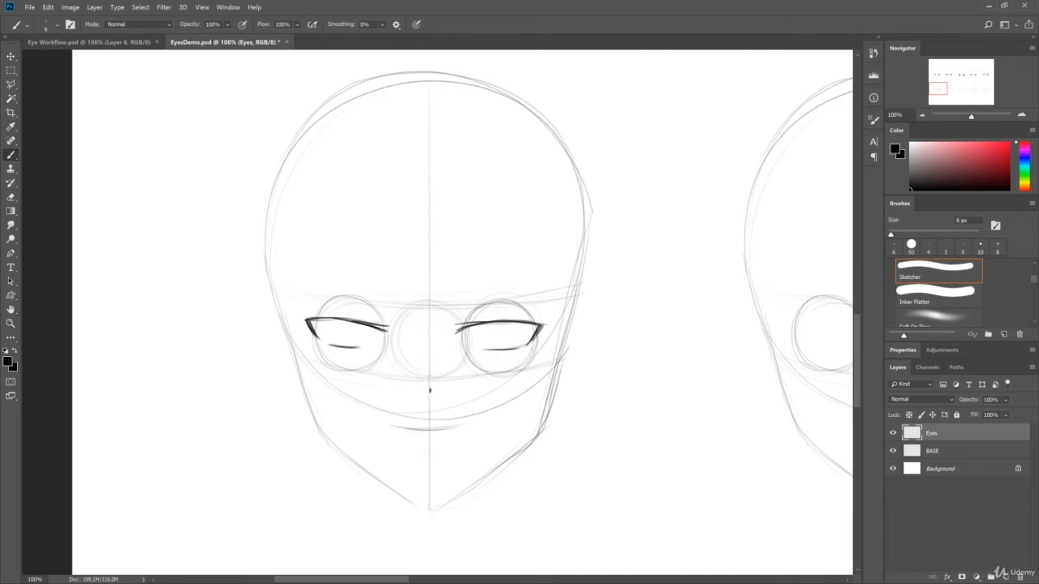
pyautogui.moveTo(480, 323); pyautogui.dragTo(529, 320)
pyautogui.moveTo(306, 319); pyautogui.dragTo(344, 320)
pyautogui.moveTo(308, 318); pyautogui.dragTo(355, 322)
# - Outline small irises partly covered by the upper lids on the second row's first head, undoing and redrawing poor strokes
pyautogui.moveTo(492, 339); pyautogui.dragTo(517, 325)
pyautogui.hotkey('ctrl', 'z')
pyautogui.moveTo(330, 321)
pyautogui.mouseDown()
pyautogui.moveTo(364, 324)
pyautogui.moveTo(330, 335)
pyautogui.moveTo(363, 325)
pyautogui.moveTo(344, 343)
pyautogui.moveTo(362, 325)
pyautogui.mouseUp()
pyautogui.hotkey('ctrl', 'z')
pyautogui.hotkey('ctrl', 'z')
pyautogui.press('e')
pyautogui.press('b')
pyautogui.hotkey('ctrl', 'z')
pyautogui.hotkey('ctrl', 'z')
pyautogui.hotkey('ctrl', 'z')
pyautogui.moveTo(328, 322); pyautogui.dragTo(362, 326)
# - Shade the irises of the second row's first head, adding oval highlights kept white and dark pupils
pyautogui.moveTo(483, 328); pyautogui.dragTo(514, 333)
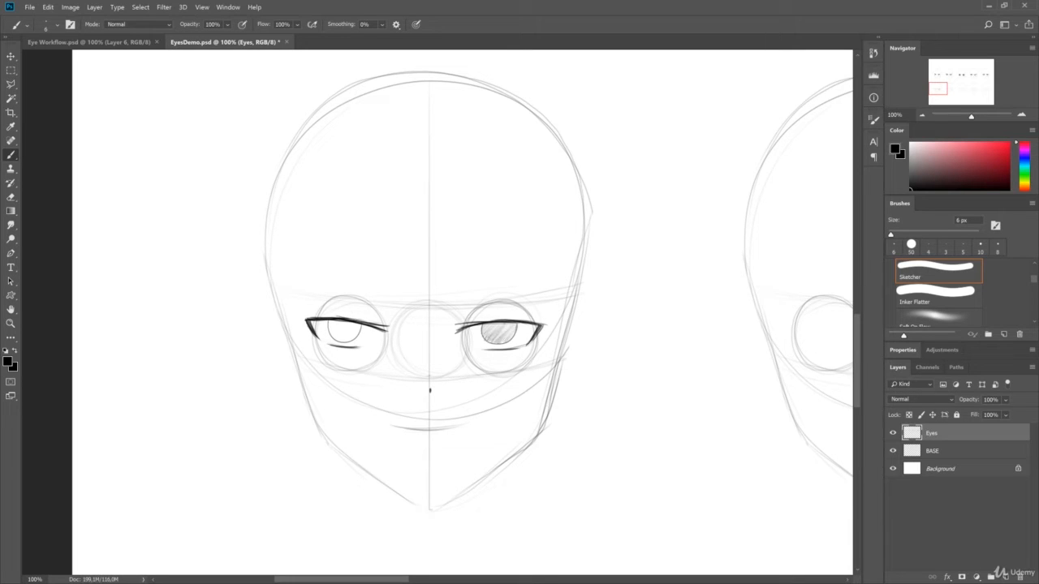
pyautogui.moveTo(329, 328); pyautogui.dragTo(359, 333)
pyautogui.moveTo(492, 325)
pyautogui.mouseDown()
pyautogui.moveTo(478, 334)
pyautogui.moveTo(493, 326)
pyautogui.mouseUp()
pyautogui.moveTo(335, 323); pyautogui.dragTo(327, 329)
pyautogui.press('e')
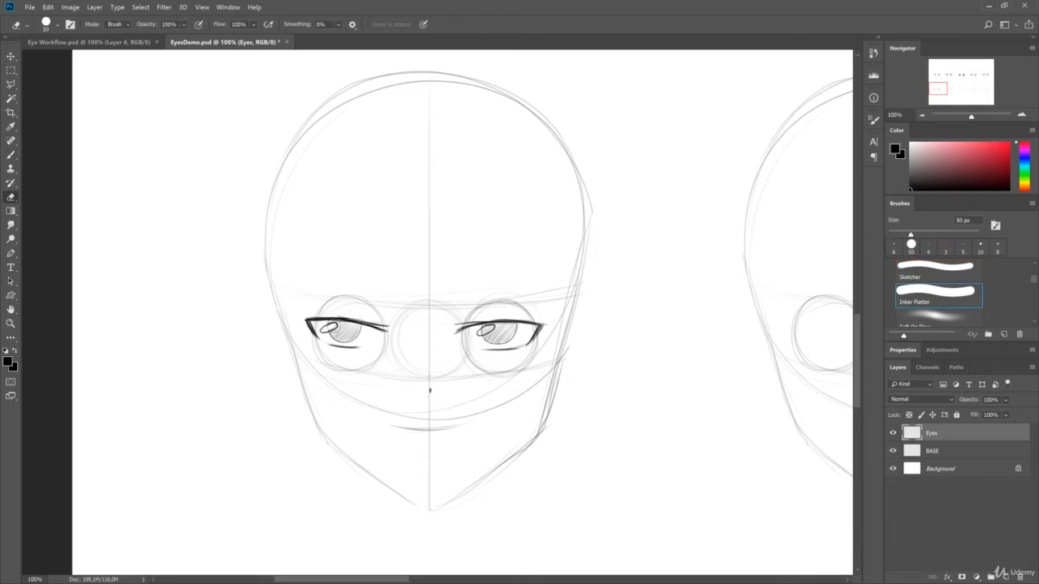
pyautogui.moveTo(492, 327); pyautogui.dragTo(484, 332)
pyautogui.press('b')
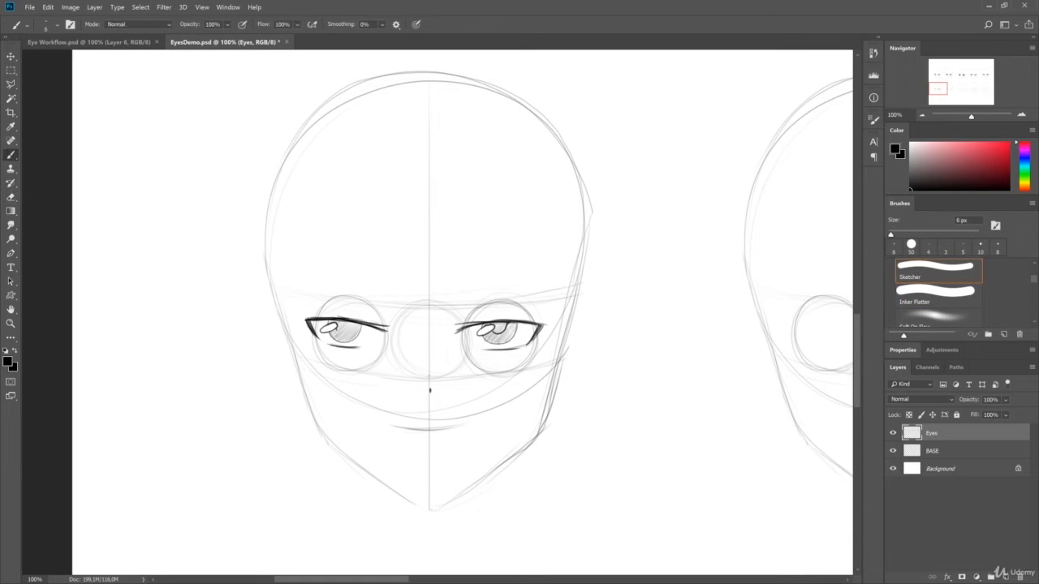
pyautogui.moveTo(340, 321); pyautogui.dragTo(348, 331)
pyautogui.moveTo(493, 323); pyautogui.dragTo(539, 323)
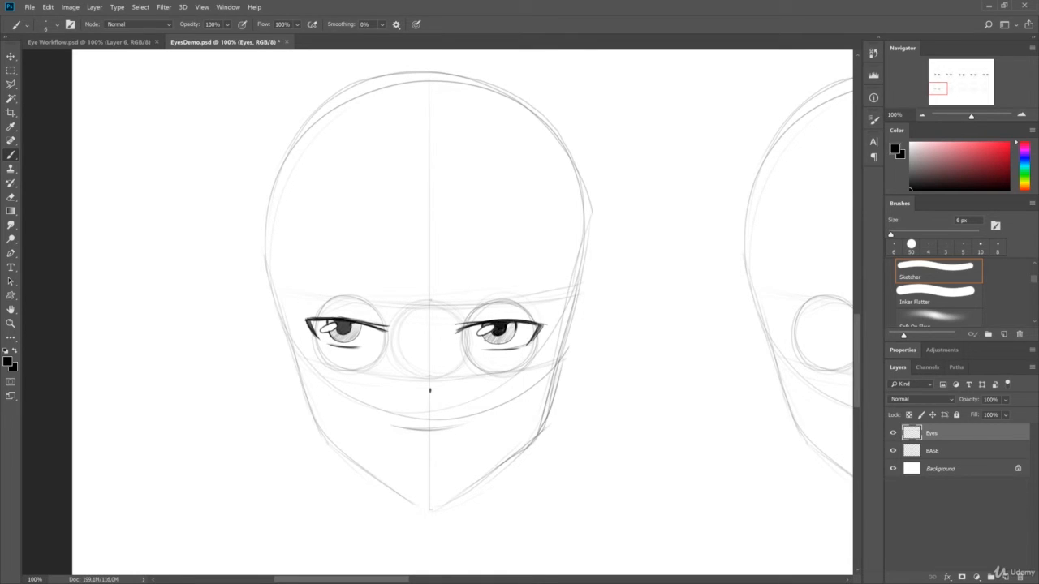
# - Draw thin arched brow lines above the eyes of the second row's first head and save the document
pyautogui.moveTo(455, 317); pyautogui.dragTo(535, 301)
pyautogui.moveTo(385, 315); pyautogui.dragTo(309, 295)
pyautogui.moveTo(455, 316); pyautogui.dragTo(536, 301)
pyautogui.press('e')
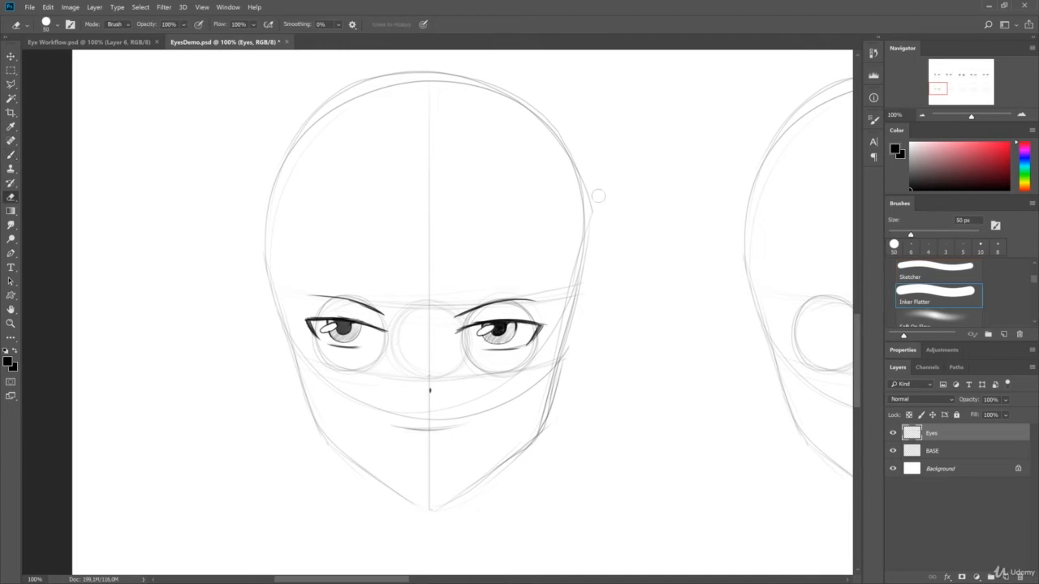
pyautogui.press('b')
pyautogui.moveTo(458, 327); pyautogui.dragTo(512, 313)
pyautogui.moveTo(611, 300)
pyautogui.mouseDown()
pyautogui.moveTo(418, 284)
pyautogui.moveTo(792, 334)
pyautogui.mouseUp()
pyautogui.hotkey('ctrl', 's')
pyautogui.moveTo(462, 362); pyautogui.dragTo(474, 348)
pyautogui.moveTo(714, 302); pyautogui.dragTo(425, 290)
pyautogui.hotkey('ctrl', 's')
# - Draw thick arched upper lids with pointed outer corners on the second head of the second row
pyautogui.moveTo(765, 271); pyautogui.dragTo(574, 281)
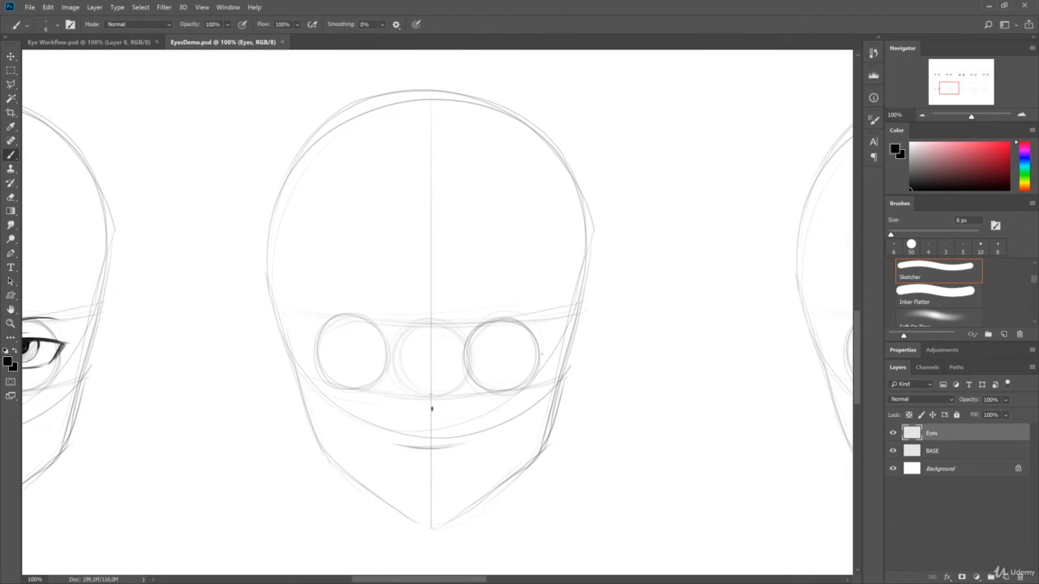
pyautogui.moveTo(469, 325); pyautogui.dragTo(542, 355)
pyautogui.moveTo(309, 352); pyautogui.dragTo(387, 325)
pyautogui.moveTo(541, 355); pyautogui.dragTo(529, 381)
pyautogui.moveTo(544, 356); pyautogui.dragTo(532, 383)
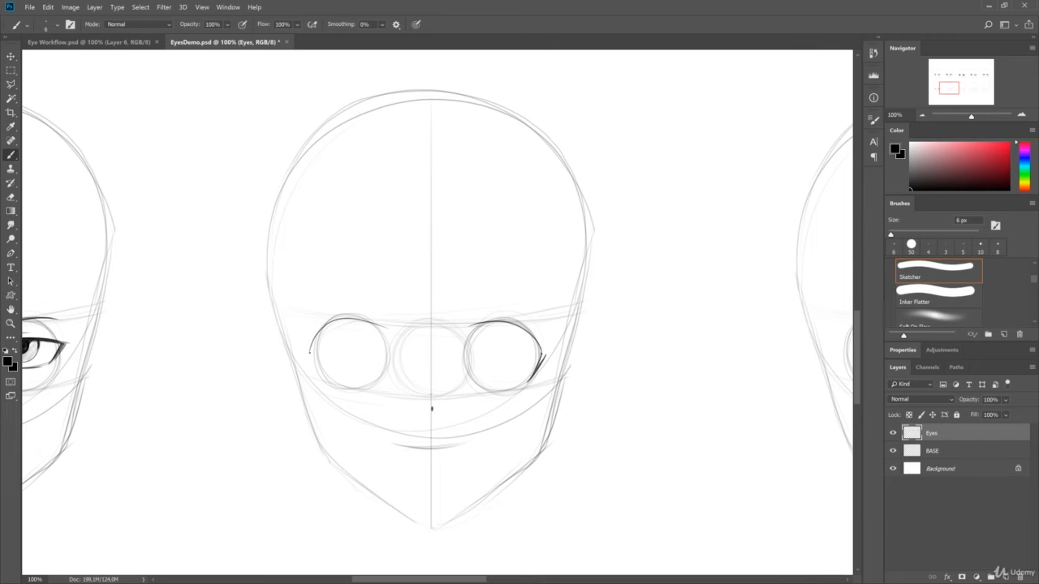
pyautogui.moveTo(469, 326)
pyautogui.mouseDown()
pyautogui.moveTo(516, 325)
pyautogui.moveTo(542, 349)
pyautogui.mouseUp()
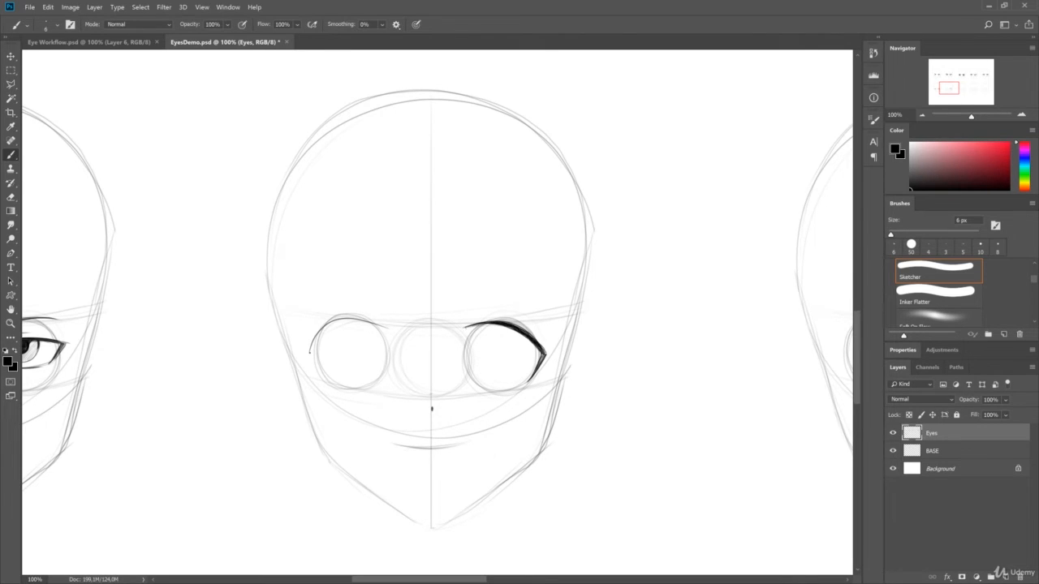
pyautogui.moveTo(310, 354)
pyautogui.mouseDown()
pyautogui.moveTo(330, 381)
pyautogui.moveTo(334, 320)
pyautogui.moveTo(357, 317)
pyautogui.mouseUp()
pyautogui.moveTo(308, 349)
pyautogui.mouseDown()
pyautogui.moveTo(334, 320)
pyautogui.moveTo(362, 318)
pyautogui.mouseUp()
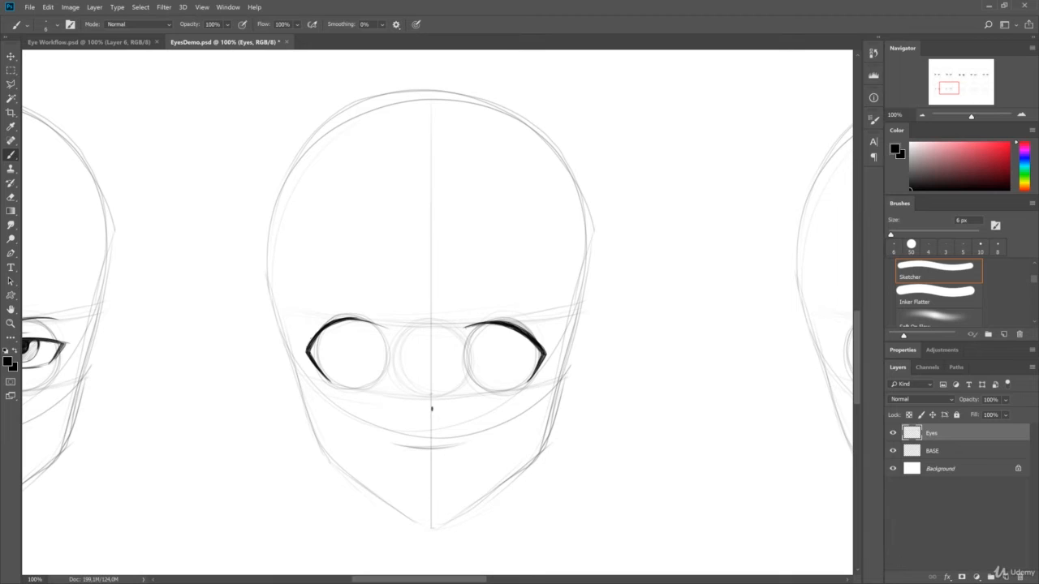
# - Mark short inner corners and outline tall oval irises on the second row's second head, thickening the outlines with a 9 px brush
pyautogui.moveTo(308, 349)
pyautogui.mouseDown()
pyautogui.moveTo(334, 321)
pyautogui.moveTo(385, 328)
pyautogui.mouseUp()
pyautogui.hotkey('ctrl', 'z')
pyautogui.moveTo(480, 325)
pyautogui.mouseDown()
pyautogui.moveTo(517, 381)
pyautogui.moveTo(529, 336)
pyautogui.moveTo(520, 331)
pyautogui.mouseUp()
pyautogui.hotkey('ctrl', 'z')
pyautogui.moveTo(340, 321)
pyautogui.mouseDown()
pyautogui.moveTo(360, 386)
pyautogui.moveTo(342, 323)
pyautogui.moveTo(325, 357)
pyautogui.moveTo(345, 386)
pyautogui.mouseUp()
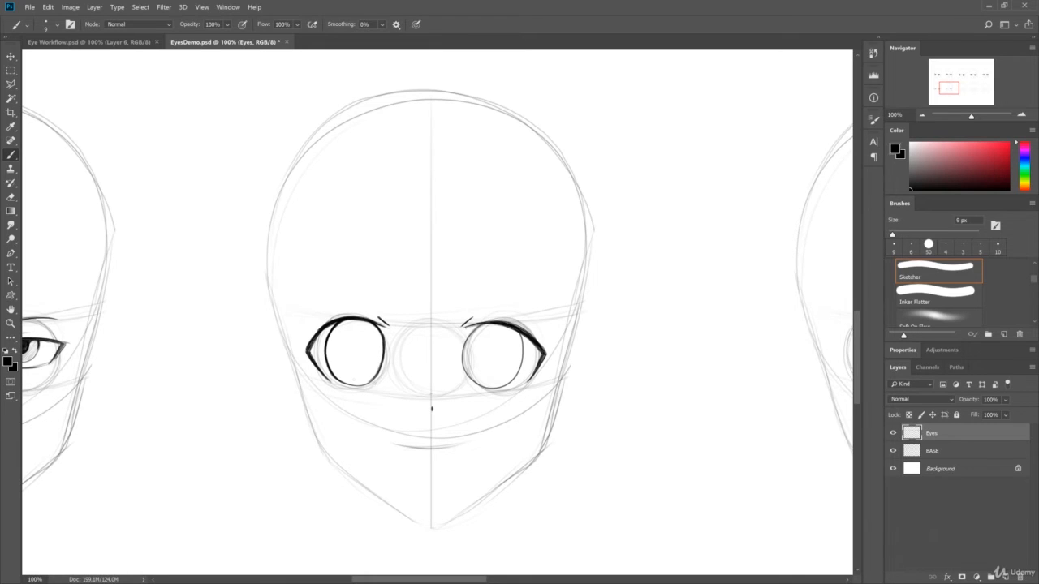
pyautogui.moveTo(338, 384); pyautogui.dragTo(371, 381)
pyautogui.moveTo(469, 335); pyautogui.dragTo(462, 368)
pyautogui.moveTo(522, 333)
pyautogui.mouseDown()
pyautogui.moveTo(514, 376)
pyautogui.moveTo(490, 385)
pyautogui.mouseUp()
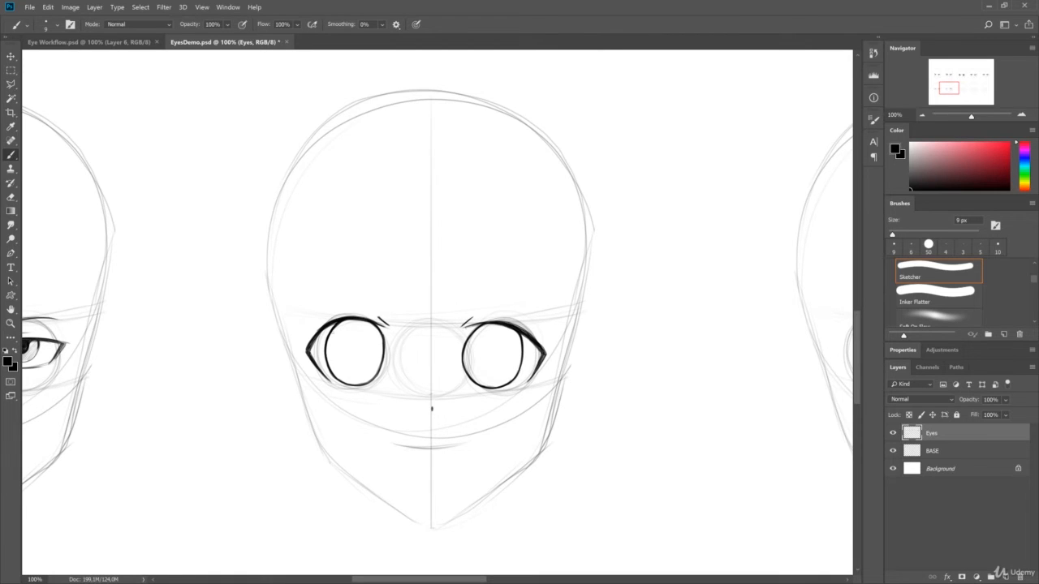
pyautogui.moveTo(348, 323)
pyautogui.mouseDown()
pyautogui.moveTo(329, 361)
pyautogui.moveTo(339, 381)
pyautogui.mouseUp()
pyautogui.moveTo(383, 351); pyautogui.dragTo(364, 383)
pyautogui.moveTo(497, 327)
pyautogui.mouseDown()
pyautogui.moveTo(466, 361)
pyautogui.moveTo(472, 380)
pyautogui.mouseUp()
pyautogui.moveTo(522, 350)
pyautogui.mouseDown()
pyautogui.moveTo(493, 388)
pyautogui.moveTo(522, 355)
pyautogui.mouseUp()
# - Split the second head's irises with curved shadow lines, hatch them darker in the upper part, and add narrow oval pupils
pyautogui.moveTo(324, 355); pyautogui.dragTo(382, 352)
pyautogui.moveTo(327, 330)
pyautogui.mouseDown()
pyautogui.moveTo(336, 354)
pyautogui.moveTo(377, 348)
pyautogui.moveTo(384, 357)
pyautogui.mouseUp()
pyautogui.moveTo(464, 329)
pyautogui.mouseDown()
pyautogui.moveTo(475, 353)
pyautogui.moveTo(513, 351)
pyautogui.moveTo(522, 361)
pyautogui.moveTo(471, 353)
pyautogui.moveTo(494, 345)
pyautogui.moveTo(519, 361)
pyautogui.moveTo(491, 362)
pyautogui.mouseUp()
pyautogui.hotkey('ctrl', 'z')
pyautogui.moveTo(353, 343)
pyautogui.mouseDown()
pyautogui.moveTo(355, 357)
pyautogui.moveTo(359, 315)
pyautogui.moveTo(382, 321)
pyautogui.mouseUp()
pyautogui.moveTo(469, 325)
pyautogui.mouseDown()
pyautogui.moveTo(514, 318)
pyautogui.moveTo(541, 345)
pyautogui.moveTo(494, 344)
pyautogui.mouseUp()
# - Try small oval highlights erased into the upper irises of the second row's second head
pyautogui.press('e')
pyautogui.press('b')
pyautogui.press('e')
pyautogui.moveTo(356, 330); pyautogui.dragTo(354, 339)
pyautogui.press('b')
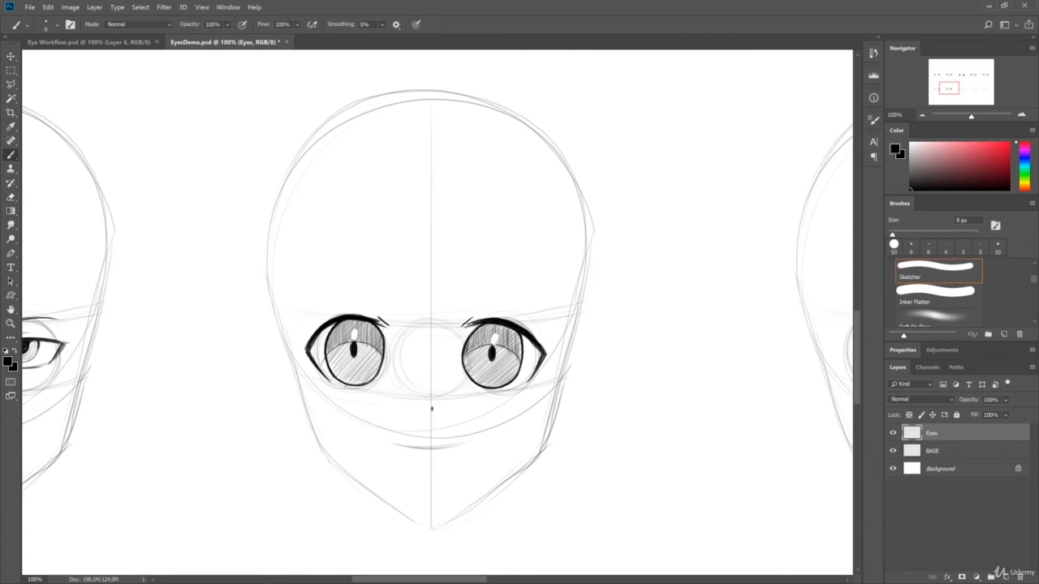
pyautogui.moveTo(496, 334); pyautogui.dragTo(493, 345)
pyautogui.press('e')
pyautogui.moveTo(355, 329); pyautogui.dragTo(359, 342)
pyautogui.hotkey('ctrl', 'alt', 'z')
pyautogui.hotkey('ctrl', 'alt', 'z')
pyautogui.hotkey('ctrl', 'alt', 'z')
pyautogui.hotkey('ctrl', 'alt', 'z')
# - Erase slanted rectangular highlights above the second head's pupils, undoing the extra erasures along the lower iris edge
pyautogui.press('b')
pyautogui.press('e')
pyautogui.moveTo(491, 338); pyautogui.dragTo(497, 343)
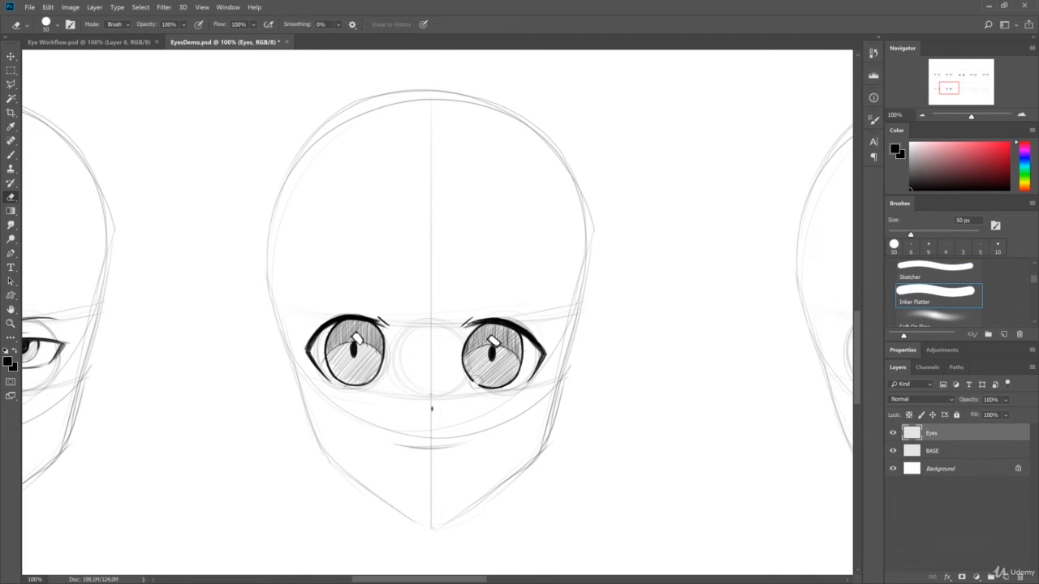
pyautogui.press('b')
pyautogui.hotkey('ctrl', 'alt', 'z')
pyautogui.hotkey('ctrl', 'alt', 'z')
pyautogui.hotkey('ctrl', 'alt', 'z')
pyautogui.hotkey('ctrl', 'alt', 'z')
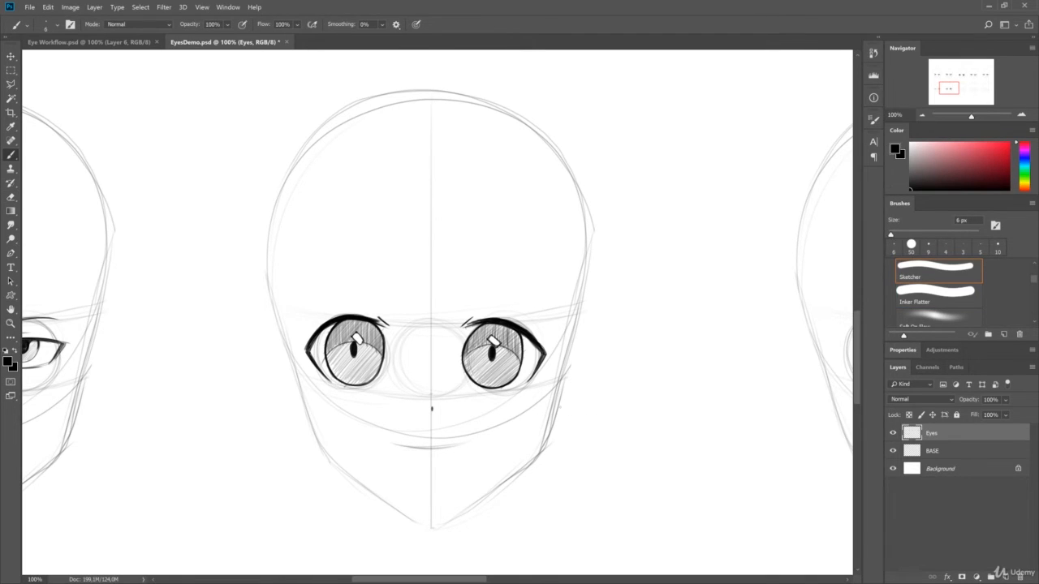
# - Draw thin arched brows above the eyes of the second row's second head and save the document
pyautogui.moveTo(464, 292); pyautogui.dragTo(541, 293)
pyautogui.moveTo(312, 296); pyautogui.dragTo(377, 298)
pyautogui.moveTo(306, 298); pyautogui.dragTo(377, 300)
pyautogui.hotkey('ctrl', 's')
# - Draw curved upper lids along the eye circles of the second row's third head and start jagged lashes at the outer corners
pyautogui.moveTo(633, 282); pyautogui.dragTo(154, 300)
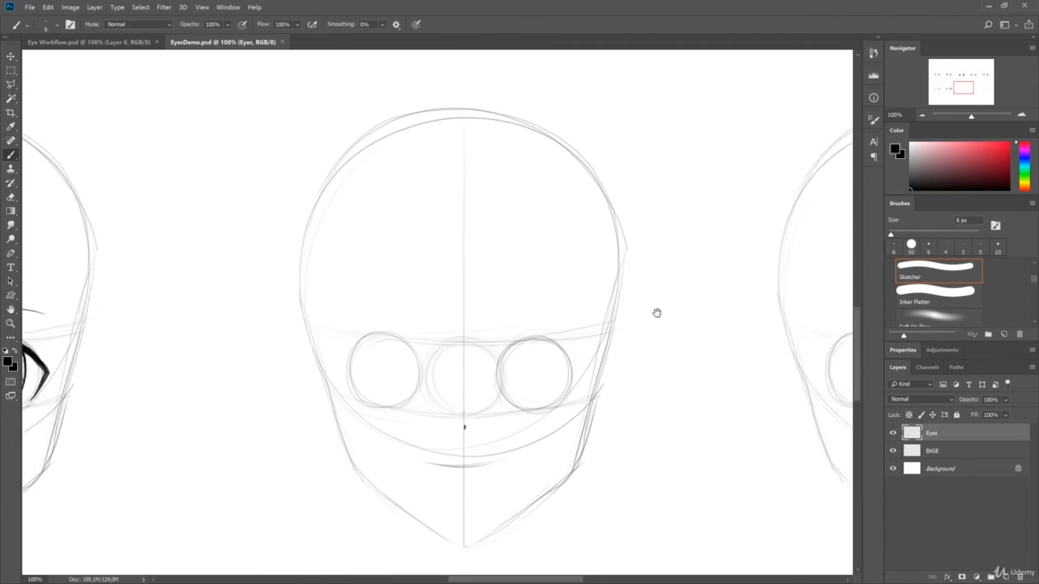
pyautogui.moveTo(657, 313); pyautogui.dragTo(603, 299)
pyautogui.moveTo(456, 333); pyautogui.dragTo(507, 388)
pyautogui.hotkey('ctrl', 'z')
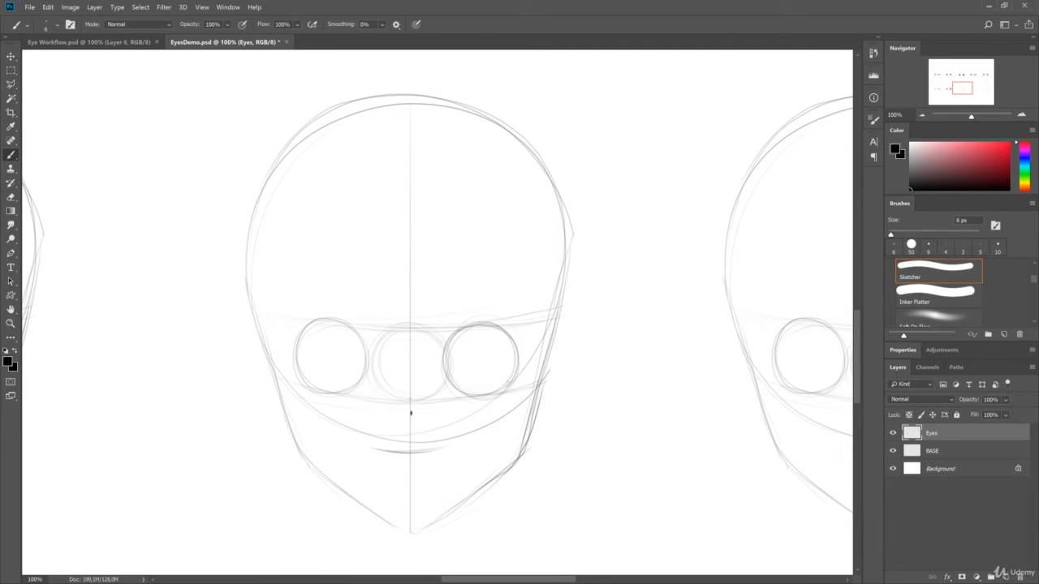
pyautogui.moveTo(519, 349); pyautogui.dragTo(502, 393)
pyautogui.moveTo(451, 335); pyautogui.dragTo(519, 349)
pyautogui.moveTo(294, 348)
pyautogui.mouseDown()
pyautogui.moveTo(307, 388)
pyautogui.moveTo(356, 328)
pyautogui.moveTo(361, 336)
pyautogui.mouseUp()
pyautogui.hotkey('ctrl', 'z')
pyautogui.hotkey('ctrl', 'z')
pyautogui.moveTo(529, 342); pyautogui.dragTo(519, 367)
pyautogui.moveTo(288, 365); pyautogui.dragTo(306, 388)
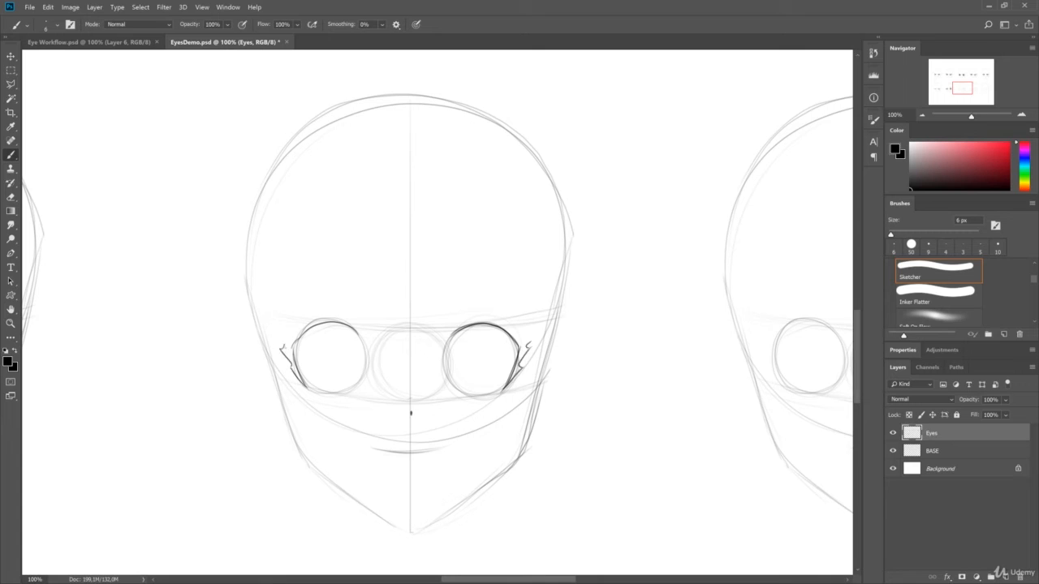
# - Close the third head's upper lash shapes with a second arc and pointed outer tips, and hatch them lightly
pyautogui.moveTo(447, 337)
pyautogui.mouseDown()
pyautogui.moveTo(501, 318)
pyautogui.moveTo(514, 327)
pyautogui.mouseUp()
pyautogui.moveTo(515, 323); pyautogui.dragTo(533, 339)
pyautogui.hotkey('ctrl', 'z')
pyautogui.moveTo(285, 343); pyautogui.dragTo(277, 338)
pyautogui.moveTo(278, 338)
pyautogui.mouseDown()
pyautogui.moveTo(334, 317)
pyautogui.moveTo(361, 339)
pyautogui.mouseUp()
pyautogui.hotkey('ctrl', 'z')
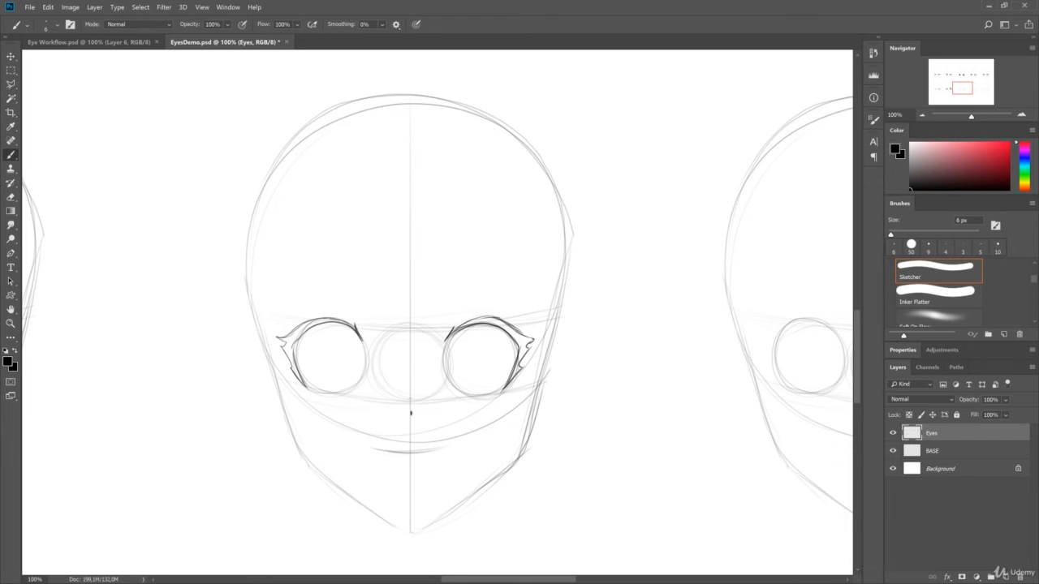
pyautogui.moveTo(301, 381)
pyautogui.mouseDown()
pyautogui.moveTo(286, 341)
pyautogui.moveTo(311, 322)
pyautogui.moveTo(342, 322)
pyautogui.mouseUp()
pyautogui.moveTo(462, 327); pyautogui.dragTo(522, 339)
pyautogui.moveTo(527, 339); pyautogui.dragTo(521, 354)
# - Draw thin slanted eyebrows above the third head's eyes, undoing and redrawing poor strokes
pyautogui.moveTo(515, 292); pyautogui.dragTo(456, 301)
pyautogui.moveTo(297, 291); pyautogui.dragTo(358, 301)
pyautogui.hotkey('ctrl', 'z')
pyautogui.hotkey('ctrl', 'z')
pyautogui.moveTo(290, 293); pyautogui.dragTo(356, 301)
pyautogui.moveTo(306, 293); pyautogui.dragTo(356, 306)
pyautogui.hotkey('ctrl', 'z')
pyautogui.press('e')
pyautogui.press('b')
pyautogui.moveTo(290, 294); pyautogui.dragTo(339, 297)
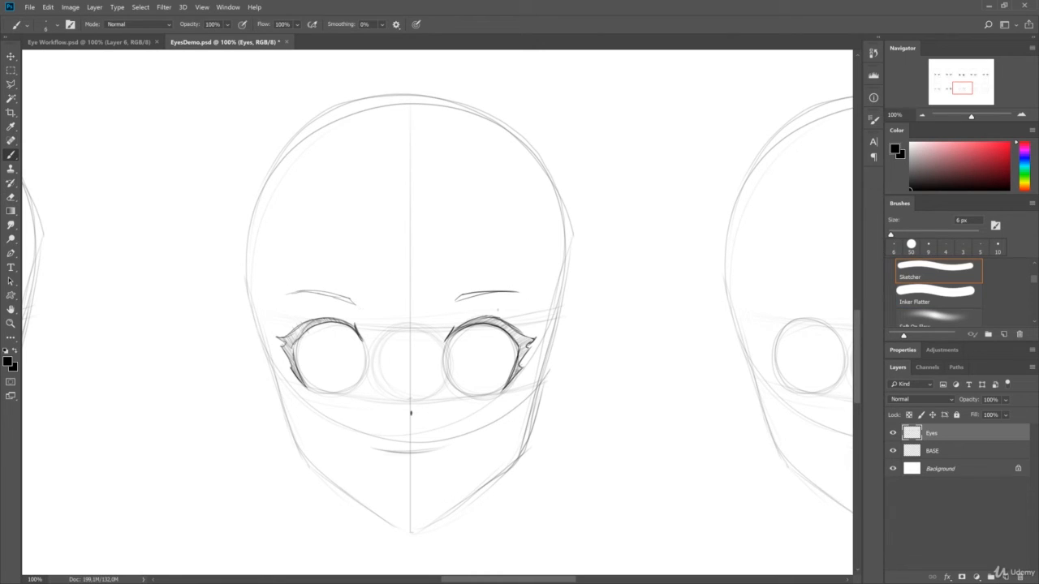
# - Outline large oval irises inside the third head's eyes, redrawing the sides that come out wrong
pyautogui.moveTo(452, 335); pyautogui.dragTo(452, 394)
pyautogui.moveTo(360, 331); pyautogui.dragTo(353, 391)
pyautogui.moveTo(312, 334)
pyautogui.mouseDown()
pyautogui.moveTo(304, 383)
pyautogui.moveTo(319, 392)
pyautogui.mouseUp()
pyautogui.hotkey('ctrl', 'z')
pyautogui.hotkey('ctrl', 'z')
pyautogui.moveTo(305, 337)
pyautogui.mouseDown()
pyautogui.moveTo(322, 393)
pyautogui.moveTo(304, 349)
pyautogui.mouseUp()
pyautogui.moveTo(307, 330); pyautogui.dragTo(303, 360)
pyautogui.moveTo(350, 328); pyautogui.dragTo(359, 380)
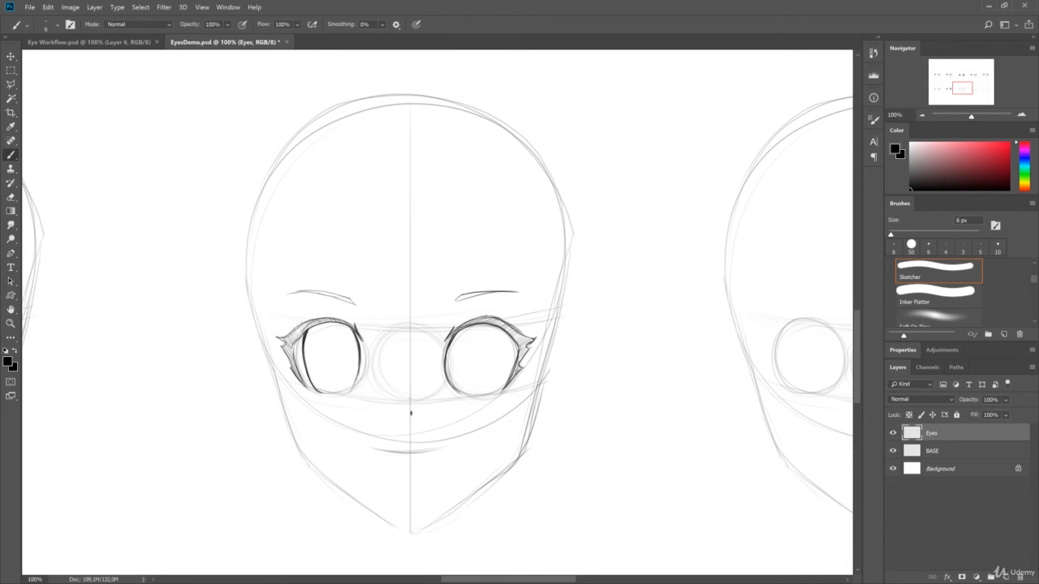
pyautogui.moveTo(506, 332); pyautogui.dragTo(492, 396)
# - Draw curved shadow lines across the third head's irises and fill the areas above them with dense dark shading
pyautogui.moveTo(452, 344); pyautogui.dragTo(515, 360)
pyautogui.hotkey('ctrl', 'z')
pyautogui.hotkey('ctrl', 'z')
pyautogui.moveTo(451, 344); pyautogui.dragTo(510, 351)
pyautogui.hotkey('ctrl', 'z')
pyautogui.moveTo(295, 355)
pyautogui.mouseDown()
pyautogui.moveTo(355, 341)
pyautogui.moveTo(304, 334)
pyautogui.moveTo(347, 323)
pyautogui.moveTo(333, 332)
pyautogui.mouseUp()
pyautogui.moveTo(333, 341); pyautogui.dragTo(349, 327)
pyautogui.moveTo(328, 331)
pyautogui.mouseDown()
pyautogui.moveTo(346, 321)
pyautogui.moveTo(349, 333)
pyautogui.mouseUp()
pyautogui.moveTo(325, 343); pyautogui.dragTo(356, 336)
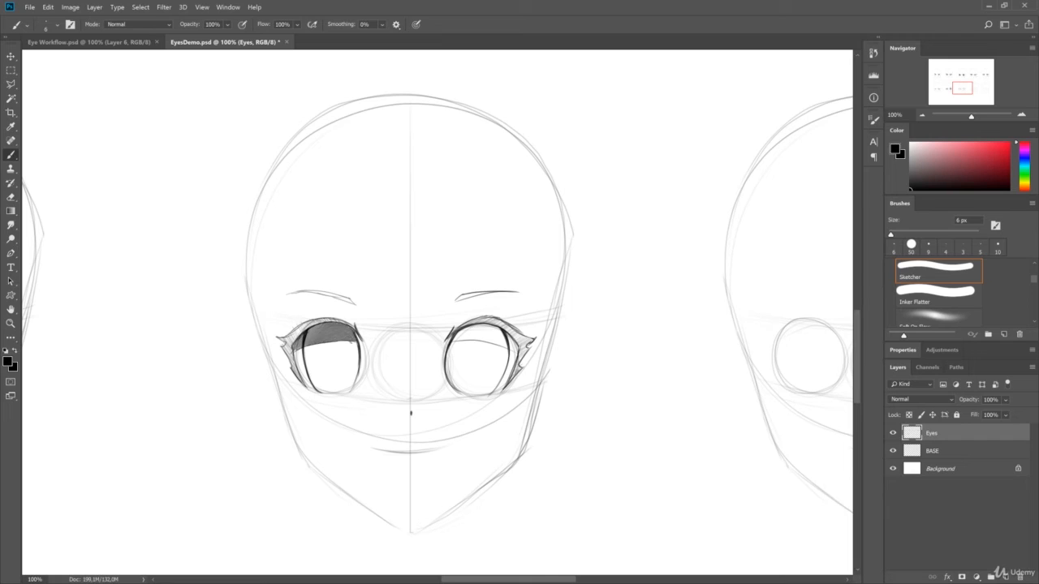
pyautogui.moveTo(455, 339)
pyautogui.mouseDown()
pyautogui.moveTo(485, 325)
pyautogui.moveTo(517, 333)
pyautogui.mouseUp()
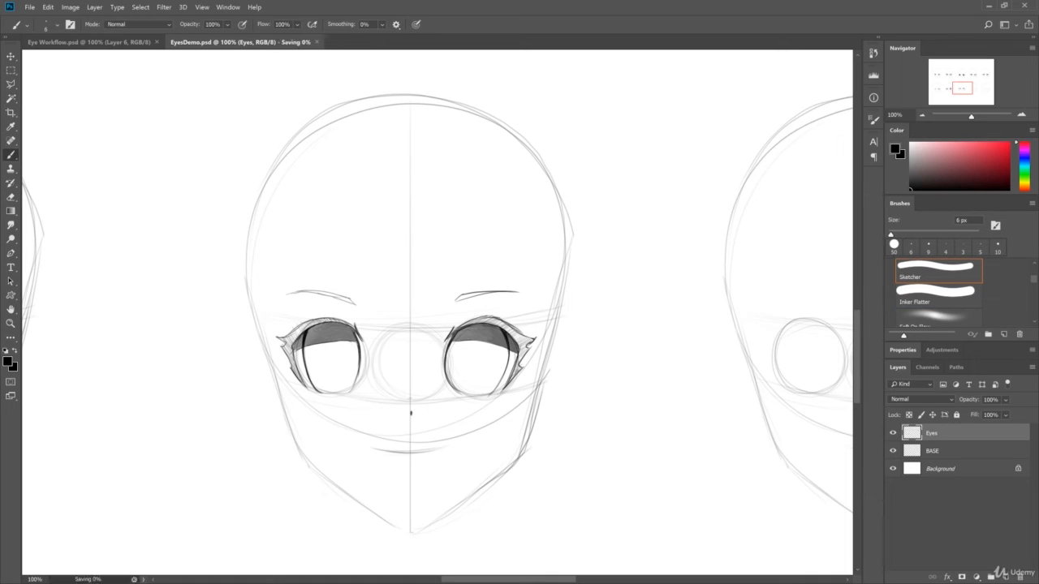
# - Outline small oval pupils in the third head's irises and hatch the lower iris areas with light diagonal strokes
pyautogui.moveTo(474, 349); pyautogui.dragTo(474, 373)
pyautogui.moveTo(476, 350); pyautogui.dragTo(476, 373)
pyautogui.moveTo(335, 349); pyautogui.dragTo(337, 372)
pyautogui.moveTo(448, 365); pyautogui.dragTo(487, 344)
pyautogui.moveTo(460, 388); pyautogui.dragTo(498, 349)
pyautogui.moveTo(468, 395); pyautogui.dragTo(507, 359)
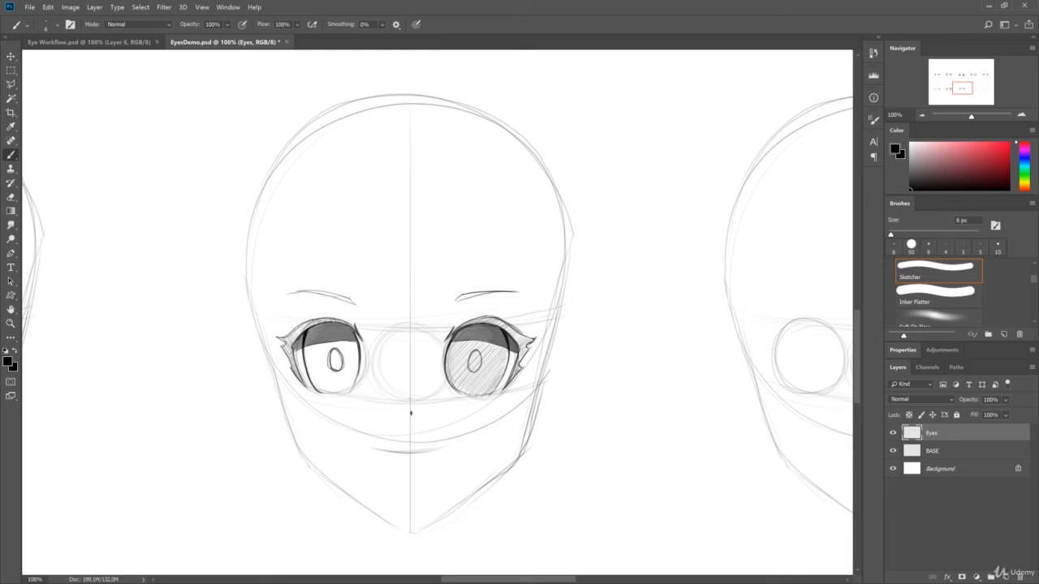
pyautogui.moveTo(303, 365); pyautogui.dragTo(339, 340)
pyautogui.moveTo(316, 388); pyautogui.dragTo(357, 344)
pyautogui.moveTo(336, 396)
pyautogui.mouseDown()
pyautogui.moveTo(358, 364)
pyautogui.moveTo(336, 357)
pyautogui.mouseUp()
# - Erase the hatching inside the third head's pupils and in crescents at the iris bottoms, outlining the crescents
pyautogui.press('e')
pyautogui.moveTo(475, 352)
pyautogui.mouseDown()
pyautogui.moveTo(469, 366)
pyautogui.moveTo(490, 388)
pyautogui.mouseUp()
pyautogui.press('b')
pyautogui.press('e')
pyautogui.moveTo(332, 390); pyautogui.dragTo(351, 384)
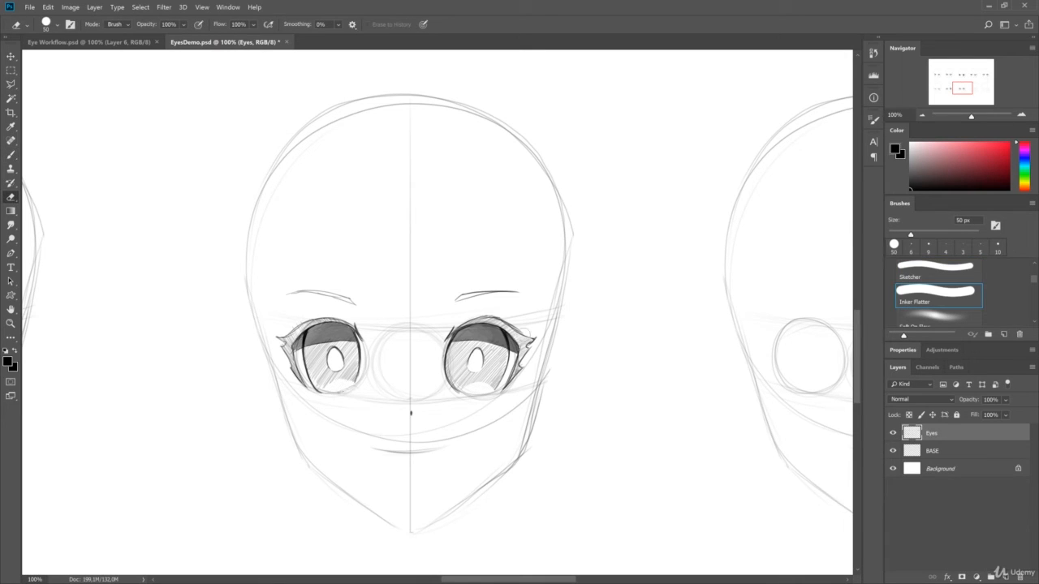
pyautogui.press('b')
pyautogui.moveTo(459, 392); pyautogui.dragTo(470, 385)
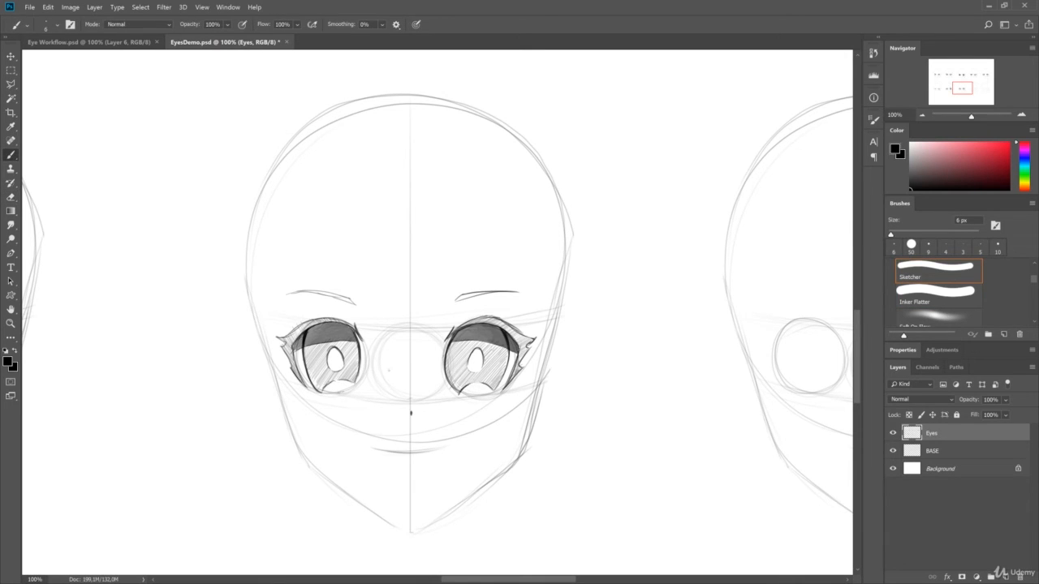
# - Darken the jagged lash outlines and upper lid edges around both eyes of the third head
pyautogui.moveTo(280, 339); pyautogui.dragTo(289, 355)
pyautogui.moveTo(290, 363); pyautogui.dragTo(307, 392)
pyautogui.moveTo(276, 338); pyautogui.dragTo(355, 327)
pyautogui.moveTo(449, 335); pyautogui.dragTo(470, 321)
pyautogui.moveTo(518, 346); pyautogui.dragTo(508, 383)
pyautogui.moveTo(523, 362); pyautogui.dragTo(504, 389)
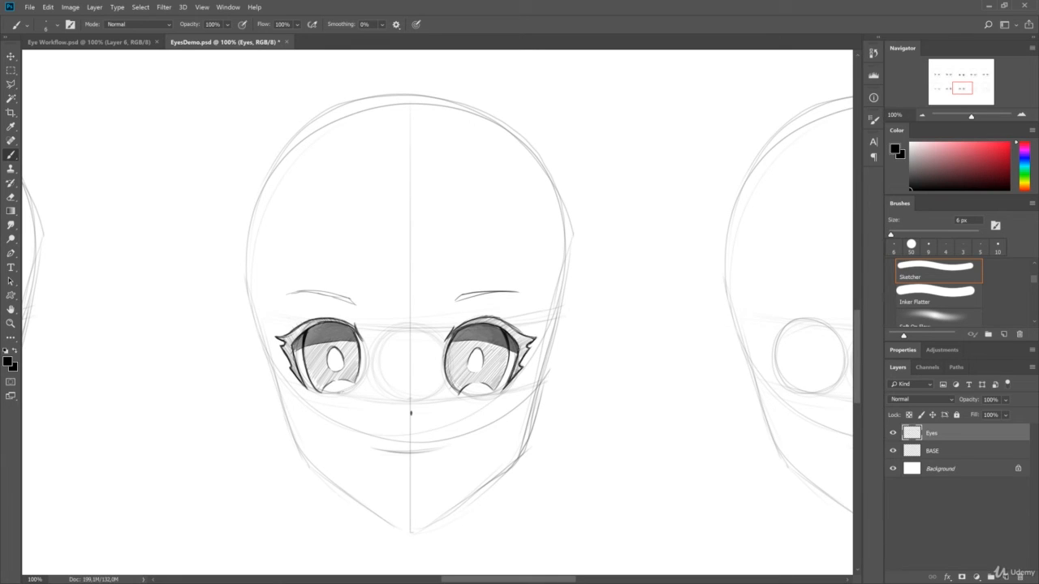
pyautogui.moveTo(497, 319); pyautogui.dragTo(526, 334)
# - Erase small round highlights into the third head's dark upper irises, save the document, and bring the fourth head into view
pyautogui.press('e')
pyautogui.click(344, 333)
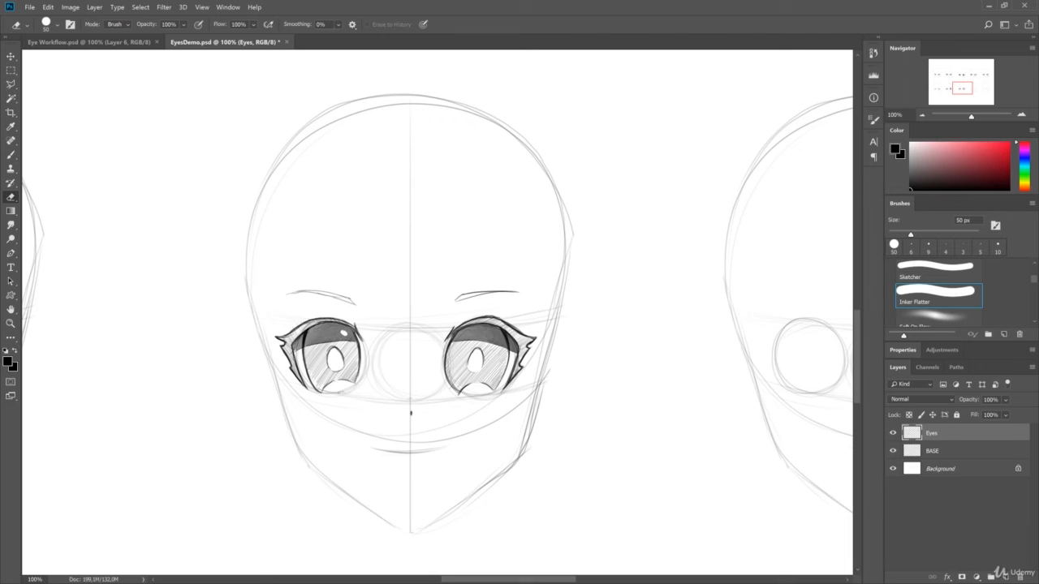
pyautogui.hotkey('ctrl', 's')
pyautogui.press('b')
pyautogui.moveTo(586, 301)
pyautogui.mouseDown()
pyautogui.moveTo(563, 292)
pyautogui.moveTo(129, 293)
pyautogui.mouseUp()
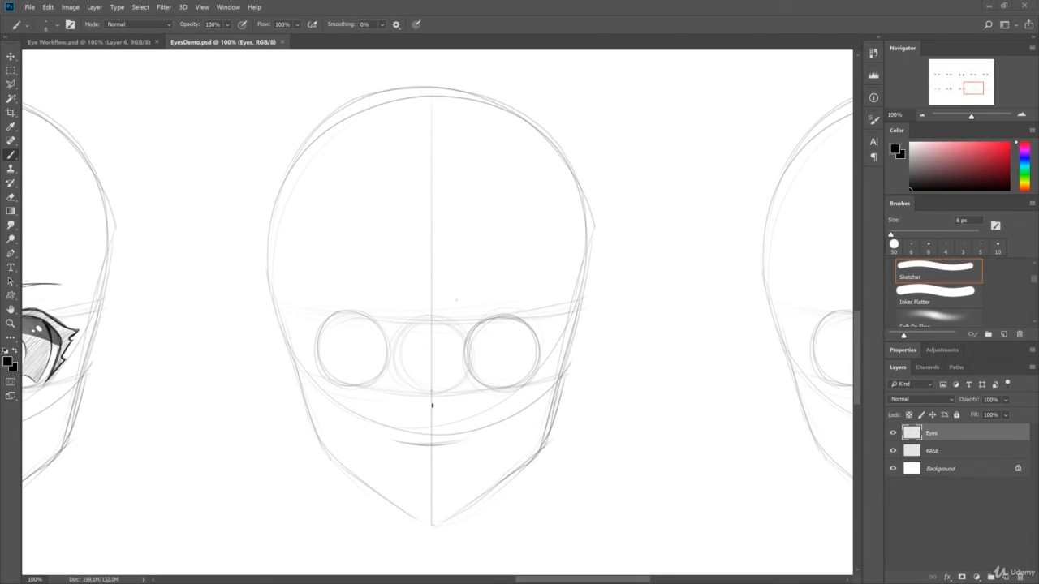
# - Draw arched upper lids with a double lash line, thick outer ends and short spiky lashes over both eye circles of the bottom row's fourth head
pyautogui.moveTo(432, 405); pyautogui.dragTo(422, 393)
pyautogui.moveTo(457, 321); pyautogui.dragTo(529, 339)
pyautogui.moveTo(459, 317); pyautogui.dragTo(530, 341)
pyautogui.moveTo(377, 327); pyautogui.dragTo(306, 339)
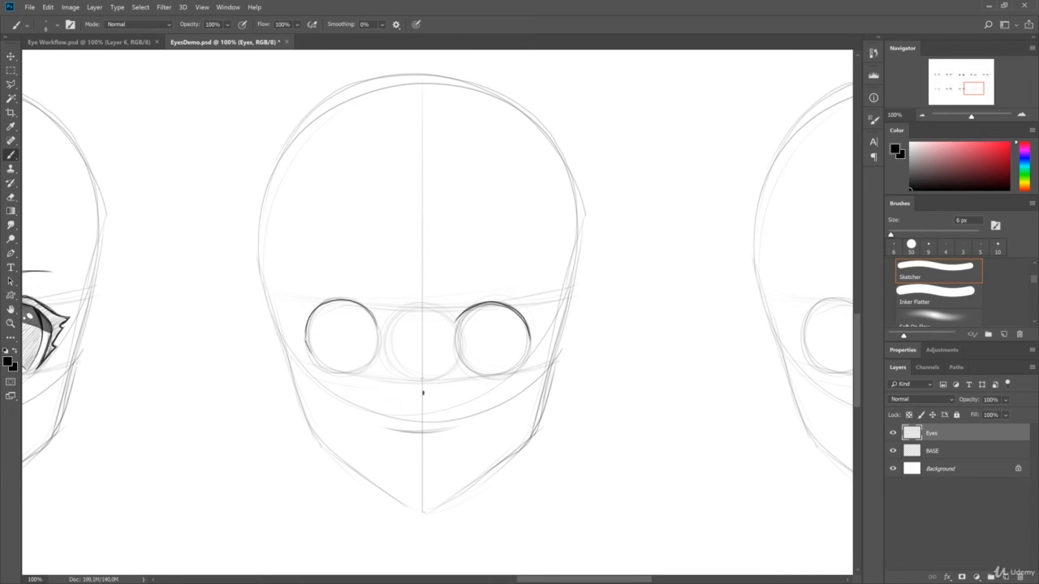
pyautogui.moveTo(529, 359); pyautogui.dragTo(524, 339)
pyautogui.moveTo(305, 354); pyautogui.dragTo(310, 335)
pyautogui.moveTo(526, 339); pyautogui.dragTo(455, 323)
pyautogui.moveTo(303, 341)
pyautogui.mouseDown()
pyautogui.moveTo(357, 297)
pyautogui.moveTo(377, 327)
pyautogui.mouseUp()
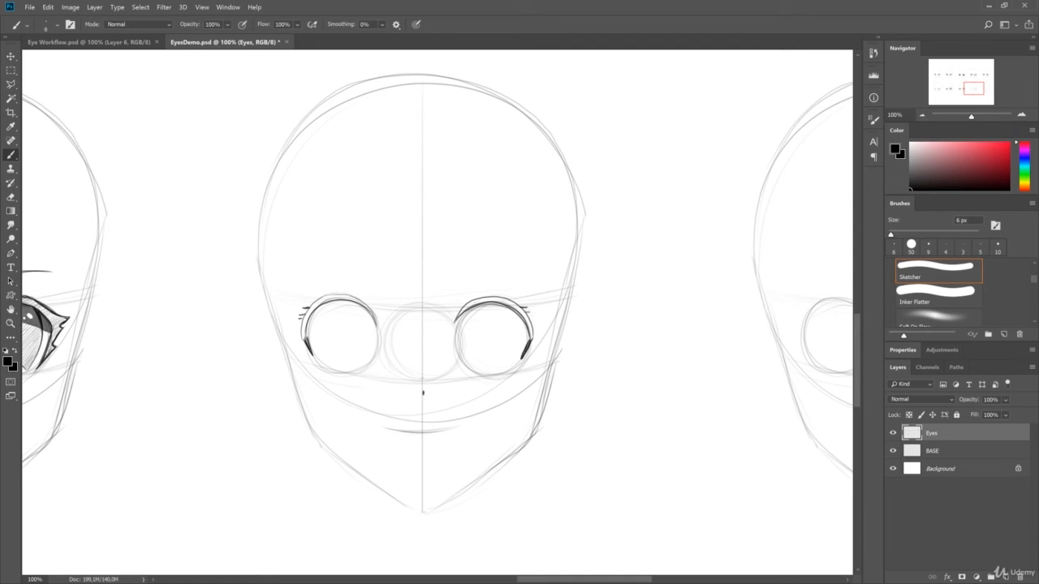
# - Erase excess from the lower outer lash ends of the fourth head's eyes, leaving tapered tips
pyautogui.press('e')
pyautogui.moveTo(315, 337); pyautogui.dragTo(312, 356)
pyautogui.press('b')
pyautogui.press('e')
pyautogui.moveTo(533, 349); pyautogui.dragTo(524, 357)
pyautogui.press('b')
pyautogui.press('e')
pyautogui.press('b')
# - Hatch the upper lash bands of the fourth head's eyes and extend them toward the inner corners
pyautogui.moveTo(378, 330); pyautogui.dragTo(376, 323)
pyautogui.moveTo(313, 306); pyautogui.dragTo(300, 333)
pyautogui.moveTo(302, 326); pyautogui.dragTo(307, 347)
pyautogui.moveTo(310, 311)
pyautogui.mouseDown()
pyautogui.moveTo(322, 298)
pyautogui.moveTo(365, 301)
pyautogui.moveTo(371, 313)
pyautogui.mouseUp()
pyautogui.moveTo(461, 313)
pyautogui.mouseDown()
pyautogui.moveTo(488, 297)
pyautogui.moveTo(512, 302)
pyautogui.moveTo(532, 335)
pyautogui.moveTo(531, 350)
pyautogui.moveTo(478, 363)
pyautogui.mouseUp()
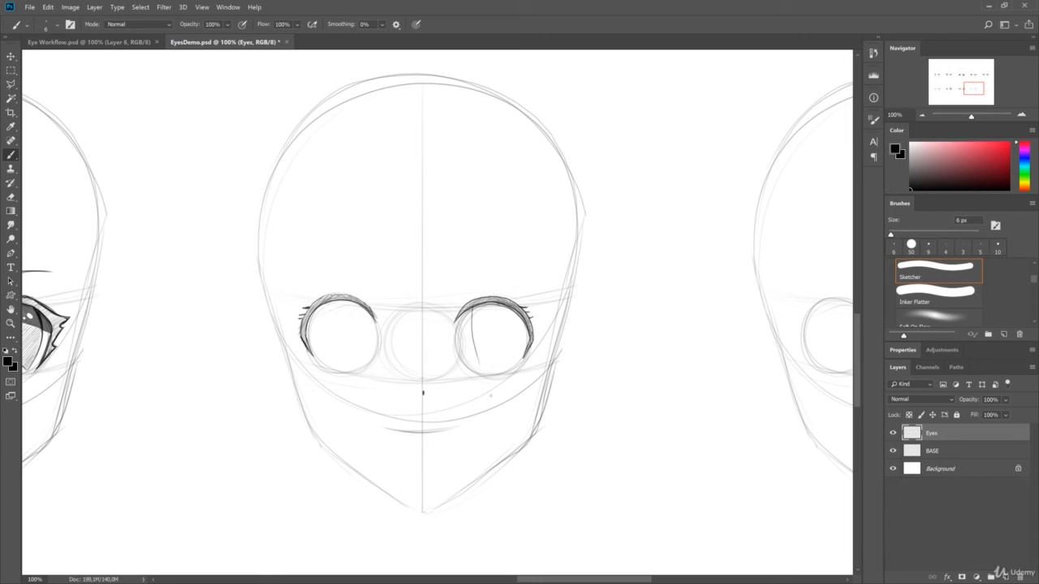
pyautogui.hotkey('ctrl', 'z')
# - Add short crease strokes above the fourth head's inner eye corners and reshape the outer and inner lash tips
pyautogui.moveTo(454, 306); pyautogui.dragTo(479, 292)
pyautogui.moveTo(355, 290); pyautogui.dragTo(376, 307)
pyautogui.press('e')
pyautogui.moveTo(523, 360); pyautogui.dragTo(534, 343)
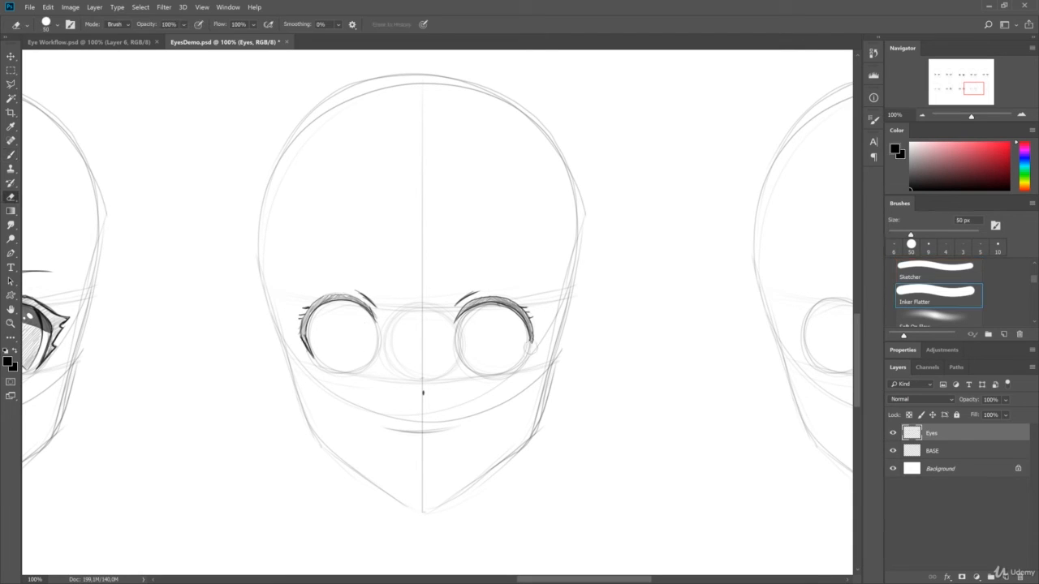
pyautogui.moveTo(313, 357); pyautogui.dragTo(306, 336)
pyautogui.press('b')
pyautogui.moveTo(531, 336); pyautogui.dragTo(523, 357)
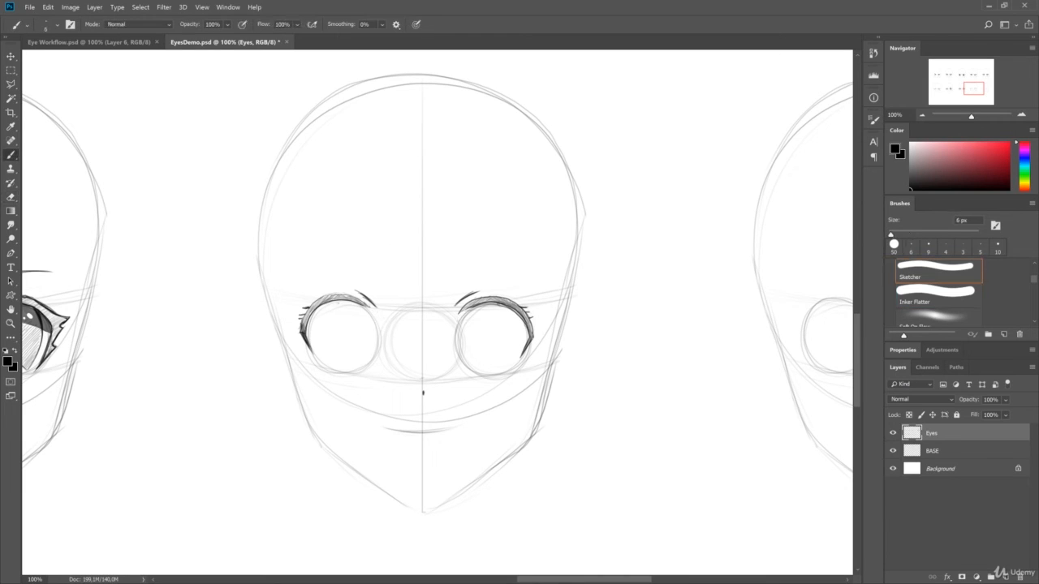
pyautogui.moveTo(353, 299); pyautogui.dragTo(378, 316)
pyautogui.moveTo(453, 315); pyautogui.dragTo(480, 297)
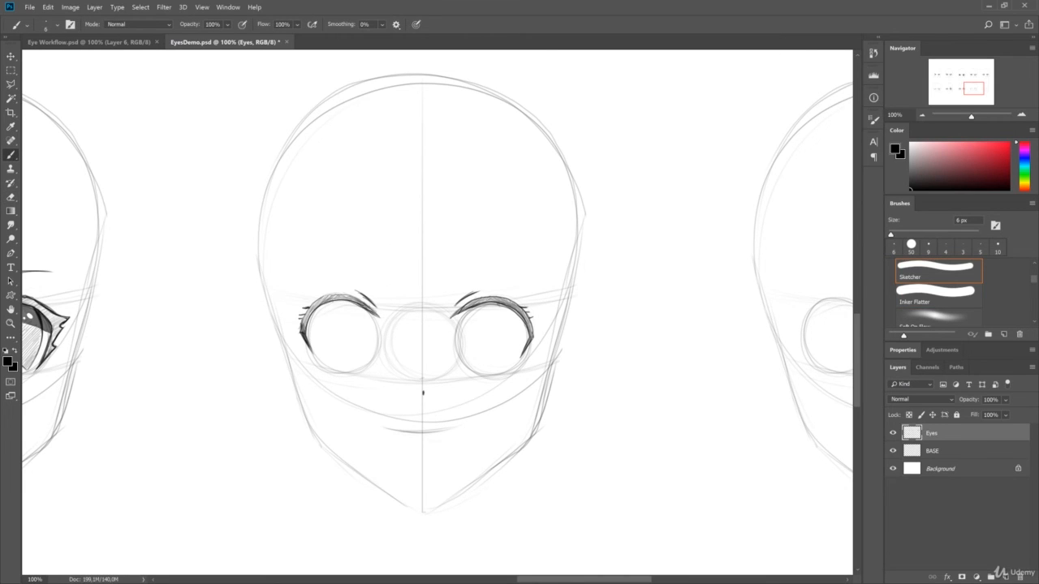
# - Outline tall oval irises in the fourth head's eyes and darken their upper edges and the inner lash tips
pyautogui.moveTo(344, 303); pyautogui.dragTo(340, 373)
pyautogui.moveTo(349, 303); pyautogui.dragTo(347, 372)
pyautogui.moveTo(489, 303)
pyautogui.mouseDown()
pyautogui.moveTo(485, 374)
pyautogui.moveTo(497, 376)
pyautogui.mouseUp()
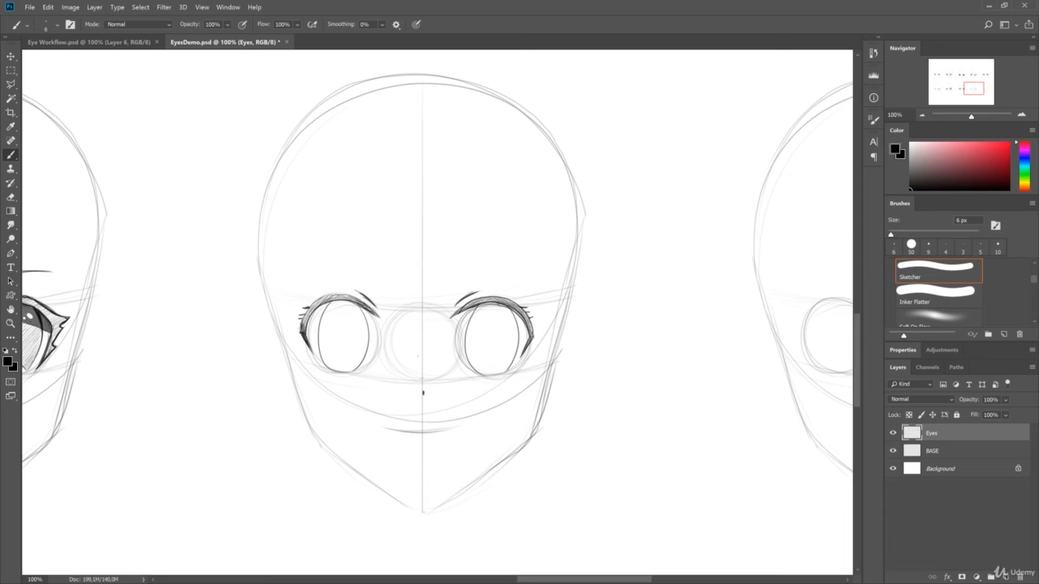
pyautogui.moveTo(331, 301)
pyautogui.mouseDown()
pyautogui.moveTo(320, 356)
pyautogui.moveTo(318, 336)
pyautogui.mouseUp()
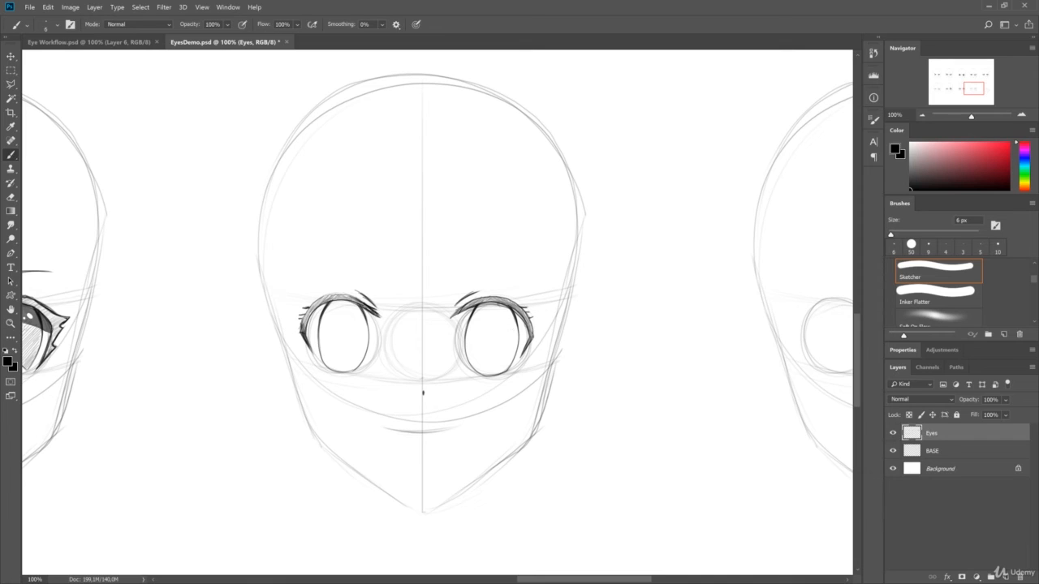
pyautogui.moveTo(472, 301); pyautogui.dragTo(452, 314)
pyautogui.moveTo(465, 308); pyautogui.dragTo(450, 317)
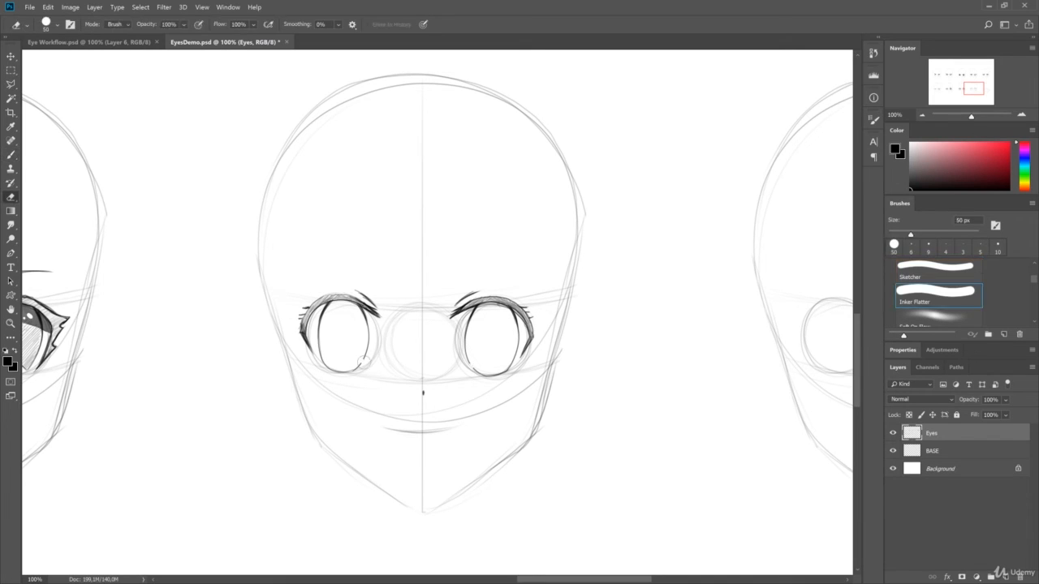
# - Add small round highlights at the lower iris edges and outline round pupils in the fourth head's eyes
pyautogui.moveTo(491, 329); pyautogui.dragTo(490, 331)
pyautogui.hotkey('ctrl', 'z')
pyautogui.moveTo(347, 327); pyautogui.dragTo(348, 326)
pyautogui.hotkey('ctrl', 'z')
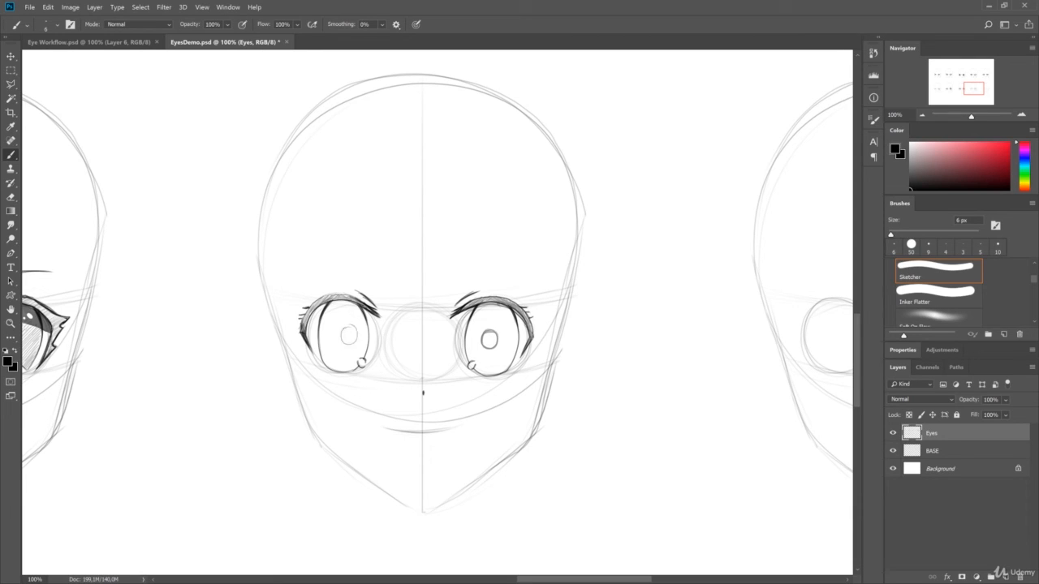
pyautogui.moveTo(484, 330); pyautogui.dragTo(495, 347)
# - Draw curved lines across the fourth head's irises and fill both pupils dark
pyautogui.moveTo(342, 329)
pyautogui.mouseDown()
pyautogui.moveTo(354, 345)
pyautogui.moveTo(331, 301)
pyautogui.moveTo(364, 309)
pyautogui.mouseUp()
pyautogui.moveTo(462, 311)
pyautogui.mouseDown()
pyautogui.moveTo(517, 310)
pyautogui.moveTo(468, 348)
pyautogui.mouseUp()
pyautogui.moveTo(367, 345); pyautogui.dragTo(322, 345)
pyautogui.moveTo(484, 331)
pyautogui.mouseDown()
pyautogui.moveTo(491, 347)
pyautogui.moveTo(495, 332)
pyautogui.moveTo(493, 348)
pyautogui.mouseUp()
pyautogui.moveTo(341, 330); pyautogui.dragTo(352, 345)
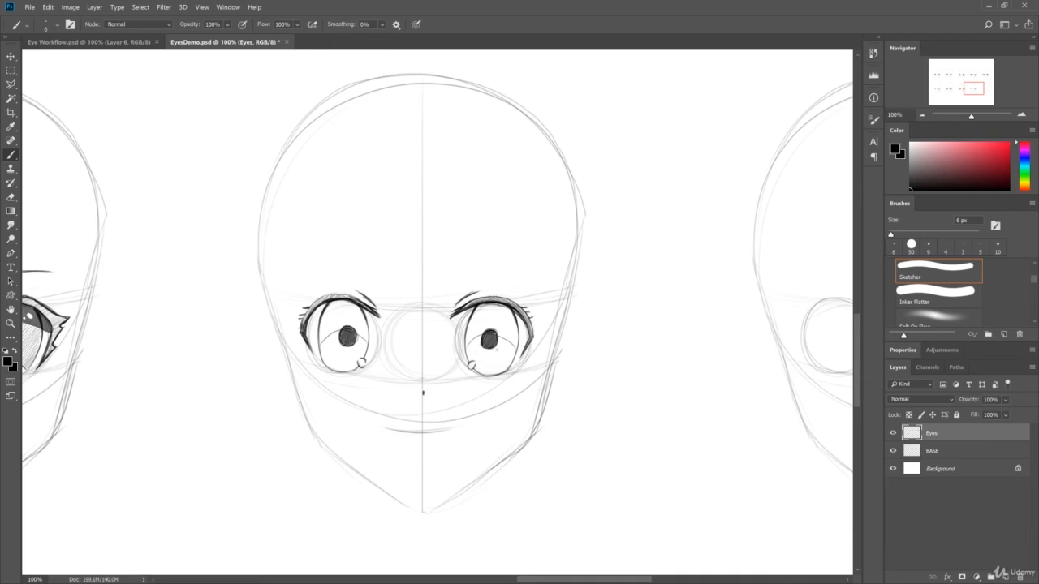
# - Darken the fourth head's upper lash bands with extra spiky lashes and make oval highlights beside the pupils
pyautogui.moveTo(468, 302)
pyautogui.mouseDown()
pyautogui.moveTo(517, 299)
pyautogui.moveTo(531, 316)
pyautogui.mouseUp()
pyautogui.moveTo(355, 294); pyautogui.dragTo(306, 305)
pyautogui.moveTo(502, 323); pyautogui.dragTo(499, 324)
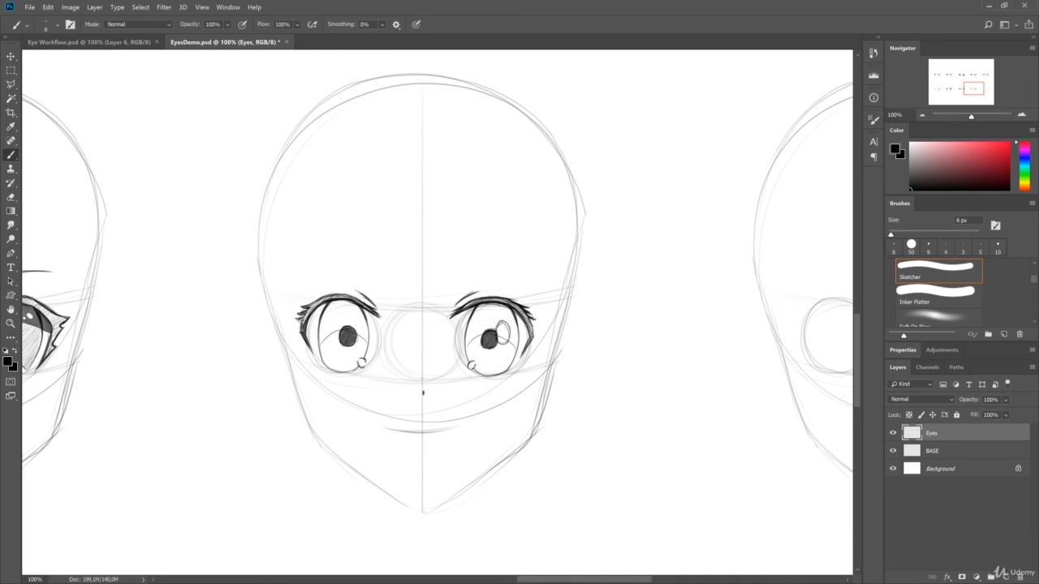
pyautogui.press('e')
pyautogui.moveTo(333, 320)
pyautogui.mouseDown()
pyautogui.moveTo(337, 332)
pyautogui.moveTo(327, 314)
pyautogui.moveTo(365, 308)
pyautogui.mouseUp()
pyautogui.press('b')
# - Hatch the upper irises of the fourth head and redefine the oval highlights and pupil edges
pyautogui.moveTo(466, 346)
pyautogui.mouseDown()
pyautogui.moveTo(475, 315)
pyautogui.moveTo(494, 305)
pyautogui.moveTo(514, 310)
pyautogui.moveTo(515, 349)
pyautogui.mouseUp()
pyautogui.moveTo(321, 323); pyautogui.dragTo(342, 308)
pyautogui.moveTo(338, 325)
pyautogui.mouseDown()
pyautogui.moveTo(357, 308)
pyautogui.moveTo(365, 323)
pyautogui.mouseUp()
pyautogui.moveTo(468, 323); pyautogui.dragTo(487, 305)
pyautogui.moveTo(464, 344)
pyautogui.mouseDown()
pyautogui.moveTo(502, 307)
pyautogui.moveTo(513, 310)
pyautogui.mouseUp()
pyautogui.moveTo(512, 332)
pyautogui.mouseDown()
pyautogui.moveTo(514, 342)
pyautogui.moveTo(500, 328)
pyautogui.mouseUp()
pyautogui.moveTo(342, 344); pyautogui.dragTo(356, 328)
# - Hatch the lower iris areas of both fourth-head eyes with light diagonal strokes
pyautogui.moveTo(327, 369); pyautogui.dragTo(336, 345)
pyautogui.moveTo(341, 367); pyautogui.dragTo(357, 349)
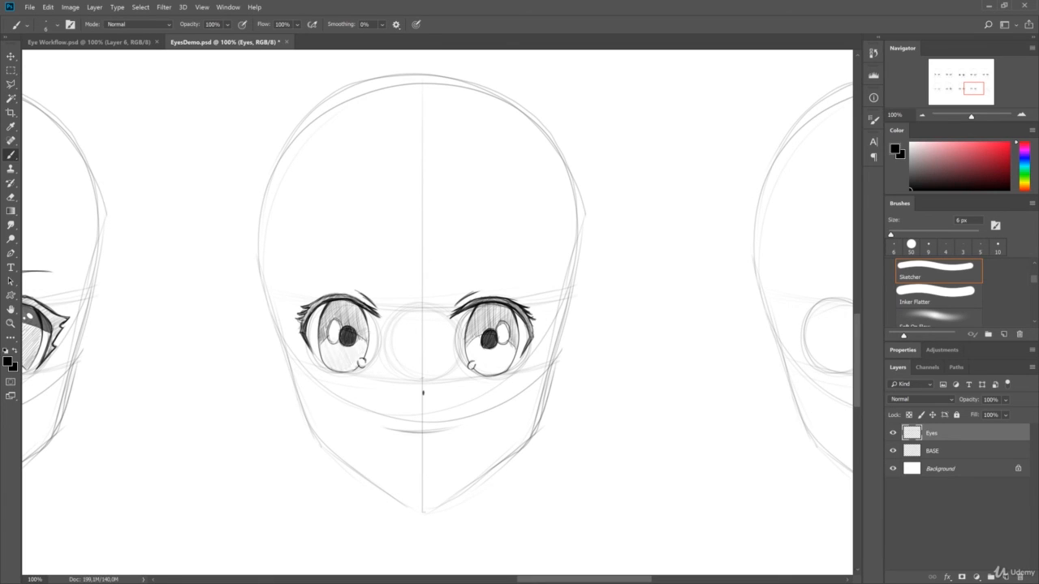
pyautogui.moveTo(471, 369); pyautogui.dragTo(477, 341)
pyautogui.moveTo(479, 374); pyautogui.dragTo(503, 350)
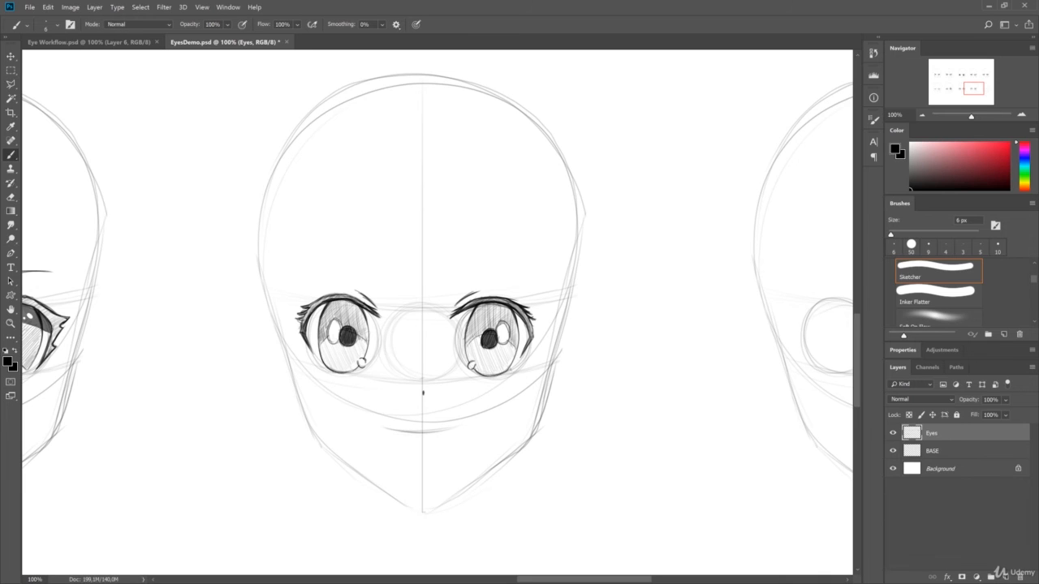
# - Draw thin, gently arched eyebrows above both eyes of the fourth head
pyautogui.moveTo(450, 276); pyautogui.dragTo(536, 272)
pyautogui.moveTo(300, 271); pyautogui.dragTo(379, 277)
pyautogui.moveTo(447, 276); pyautogui.dragTo(486, 268)
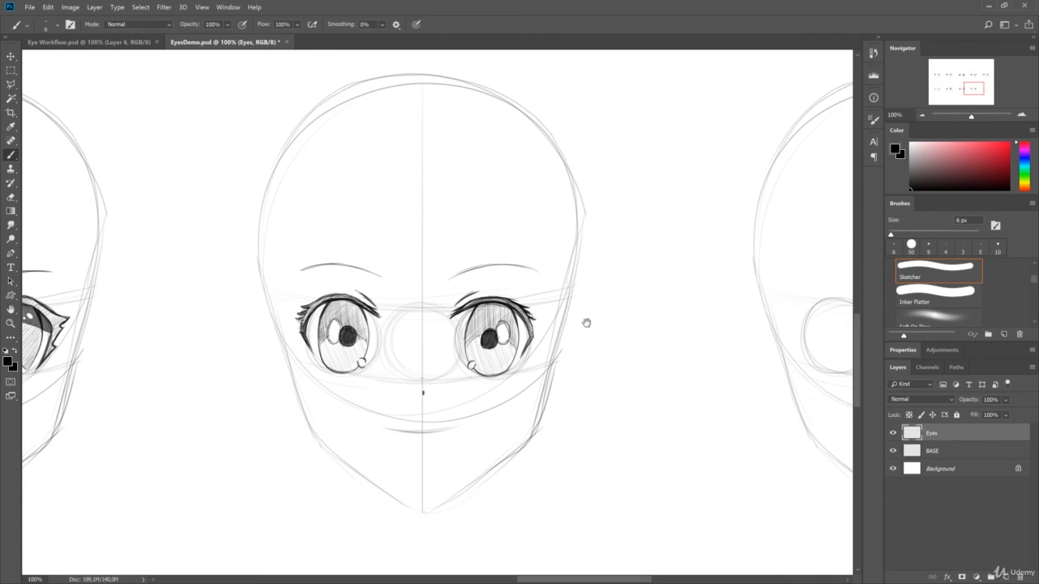
# - Draw angular upper lids with straight slanted outer edges around both eyes of the bottom row's fifth head
pyautogui.moveTo(615, 291); pyautogui.dragTo(563, 302)
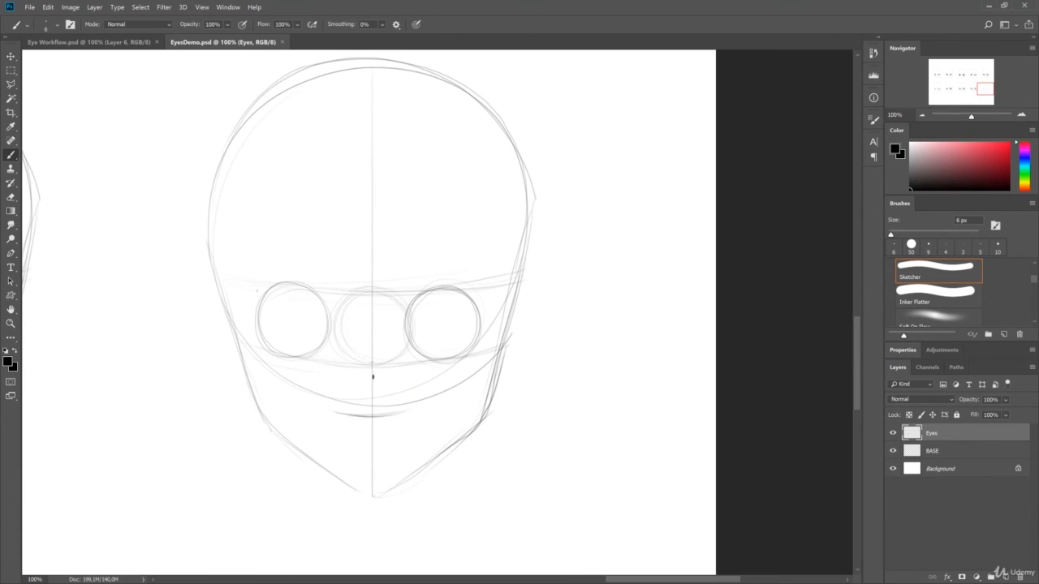
pyautogui.moveTo(250, 293); pyautogui.dragTo(329, 304)
pyautogui.moveTo(405, 308); pyautogui.dragTo(484, 294)
pyautogui.moveTo(244, 295); pyautogui.dragTo(279, 291)
pyautogui.moveTo(480, 297); pyautogui.dragTo(475, 337)
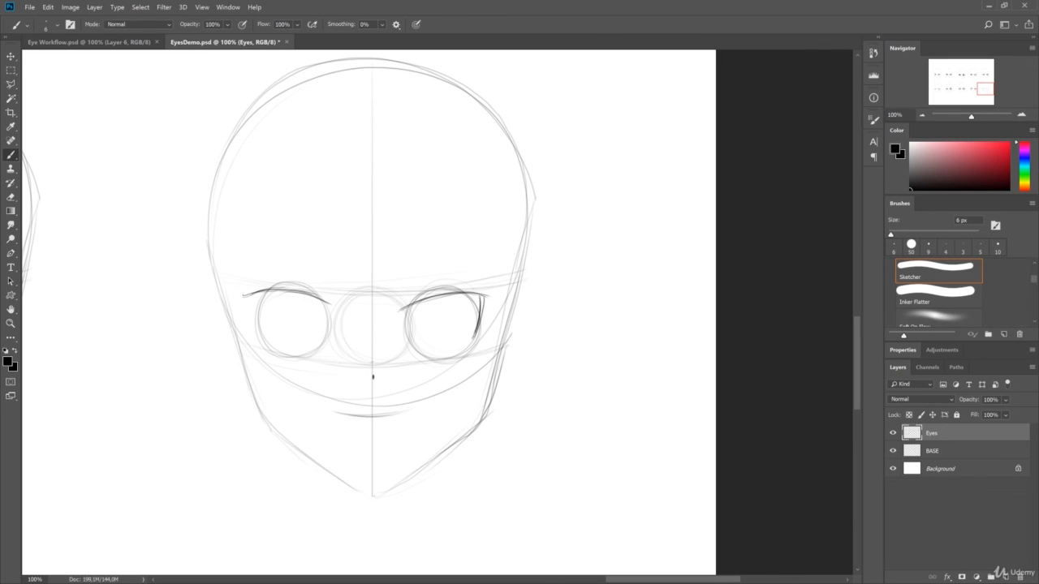
pyautogui.moveTo(398, 310)
pyautogui.mouseDown()
pyautogui.moveTo(482, 289)
pyautogui.moveTo(482, 317)
pyautogui.mouseUp()
pyautogui.moveTo(245, 294); pyautogui.dragTo(286, 290)
pyautogui.moveTo(247, 293); pyautogui.dragTo(263, 341)
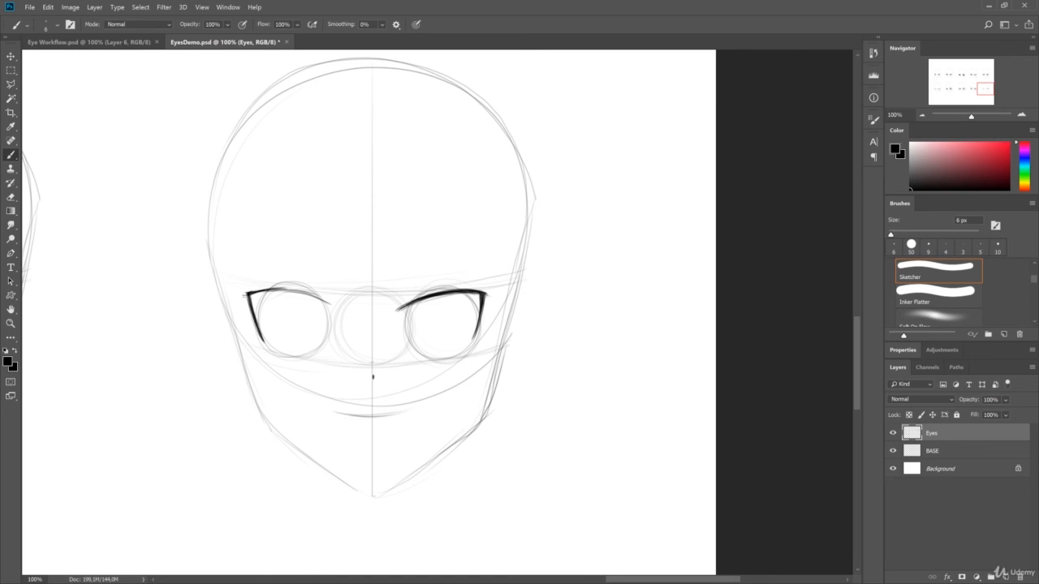
# - Thicken the fifth head's upper lid lines and add slanted crease strokes above the inner eye corners
pyautogui.moveTo(248, 293); pyautogui.dragTo(302, 293)
pyautogui.moveTo(251, 293); pyautogui.dragTo(303, 293)
pyautogui.moveTo(246, 292); pyautogui.dragTo(330, 305)
pyautogui.moveTo(394, 303); pyautogui.dragTo(421, 285)
pyautogui.moveTo(393, 302); pyautogui.dragTo(423, 285)
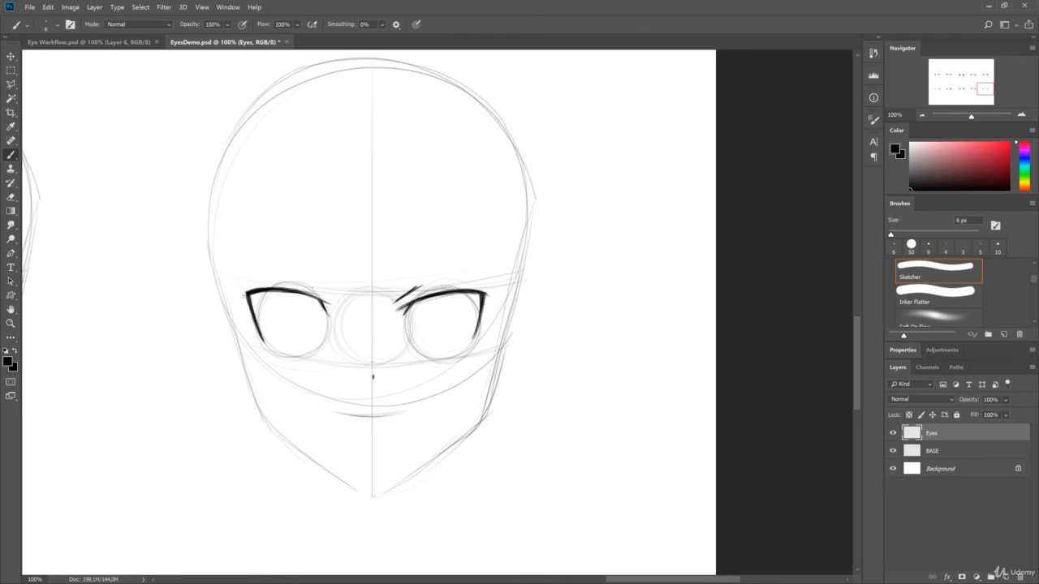
pyautogui.moveTo(307, 284); pyautogui.dragTo(335, 299)
pyautogui.moveTo(426, 295); pyautogui.dragTo(460, 295)
pyautogui.keyDown('ctrl'); pyautogui.click(434, 295); pyautogui.keyUp('ctrl')
pyautogui.keyDown('alt'); pyautogui.click(535, 261); pyautogui.keyUp('alt')
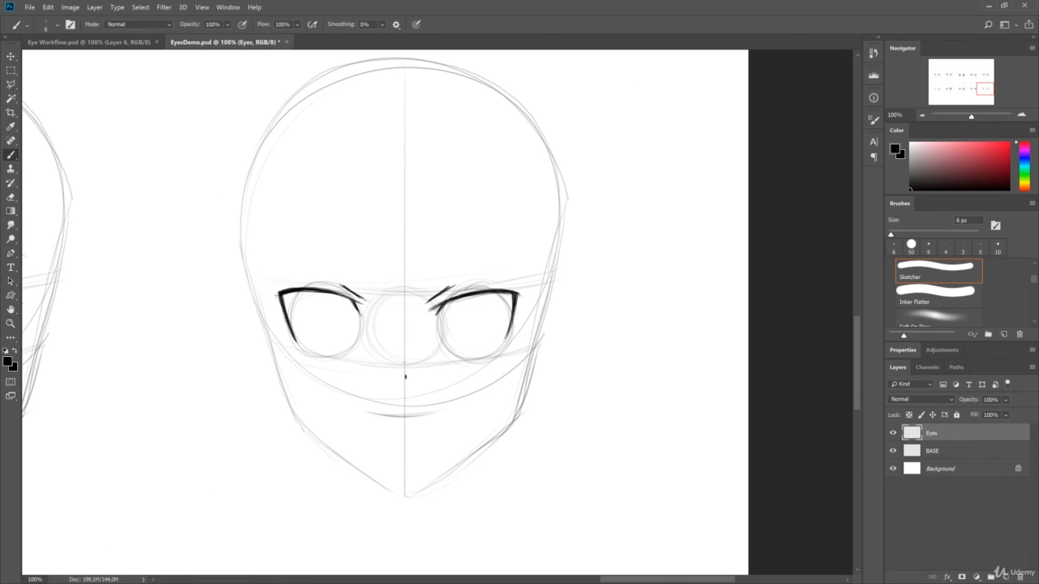
pyautogui.moveTo(476, 294); pyautogui.dragTo(479, 293)
pyautogui.moveTo(473, 293); pyautogui.dragTo(475, 294)
pyautogui.hotkey('ctrl', 'z')
pyautogui.keyDown('alt'); pyautogui.click(487, 290); pyautogui.keyUp('alt')
pyautogui.keyDown('ctrl'); pyautogui.click(487, 290); pyautogui.keyUp('ctrl')
pyautogui.moveTo(577, 258); pyautogui.dragTo(566, 260)
pyautogui.hotkey('ctrl', 'z')
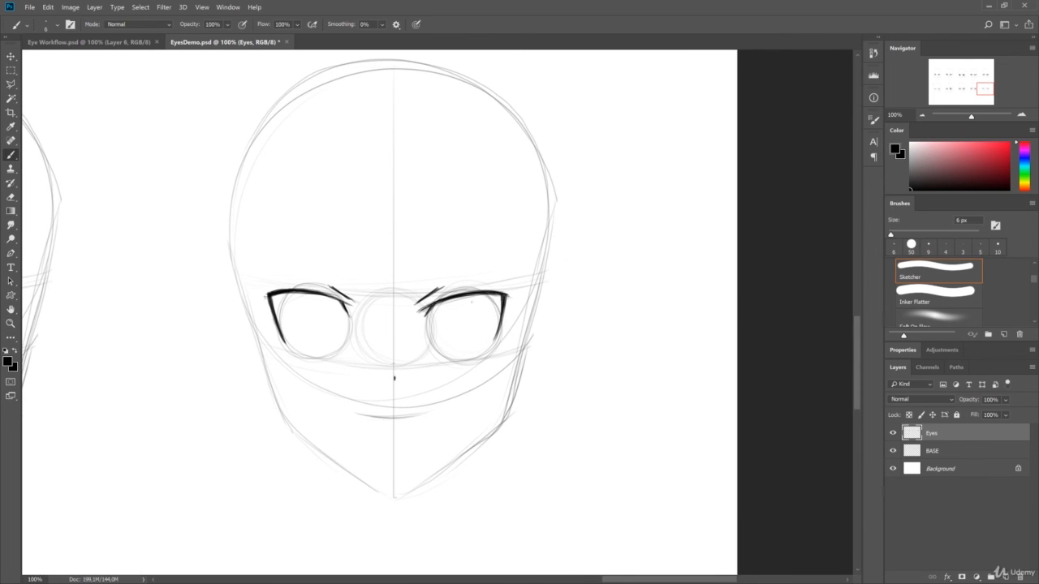
pyautogui.hotkey('ctrl', 'z')
pyautogui.moveTo(471, 296); pyautogui.dragTo(479, 297)
pyautogui.hotkey('ctrl', 'z')
pyautogui.hotkey('ctrl', 'z')
# - Draw short curved lower lids and outline round irises in the fifth head's eyes
pyautogui.moveTo(450, 359); pyautogui.dragTo(485, 362)
pyautogui.moveTo(296, 353); pyautogui.dragTo(327, 358)
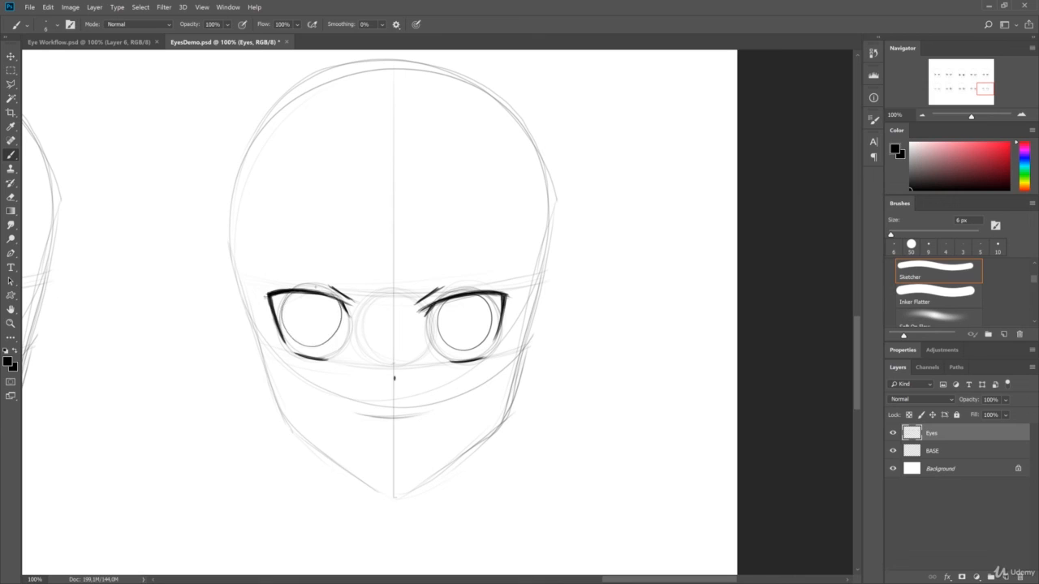
pyautogui.moveTo(297, 294)
pyautogui.mouseDown()
pyautogui.moveTo(338, 298)
pyautogui.moveTo(288, 337)
pyautogui.mouseUp()
# - Undo the left iris outline, redraw it slightly closer to the nose, and darken the outlines of both fifth-head irises
pyautogui.hotkey('ctrl', 'z')
pyautogui.hotkey('ctrl', 'z')
pyautogui.hotkey('ctrl', 'z')
pyautogui.hotkey('ctrl', 'z')
pyautogui.hotkey('ctrl', 'z')
pyautogui.hotkey('ctrl', 'z')
pyautogui.moveTo(326, 296); pyautogui.dragTo(340, 322)
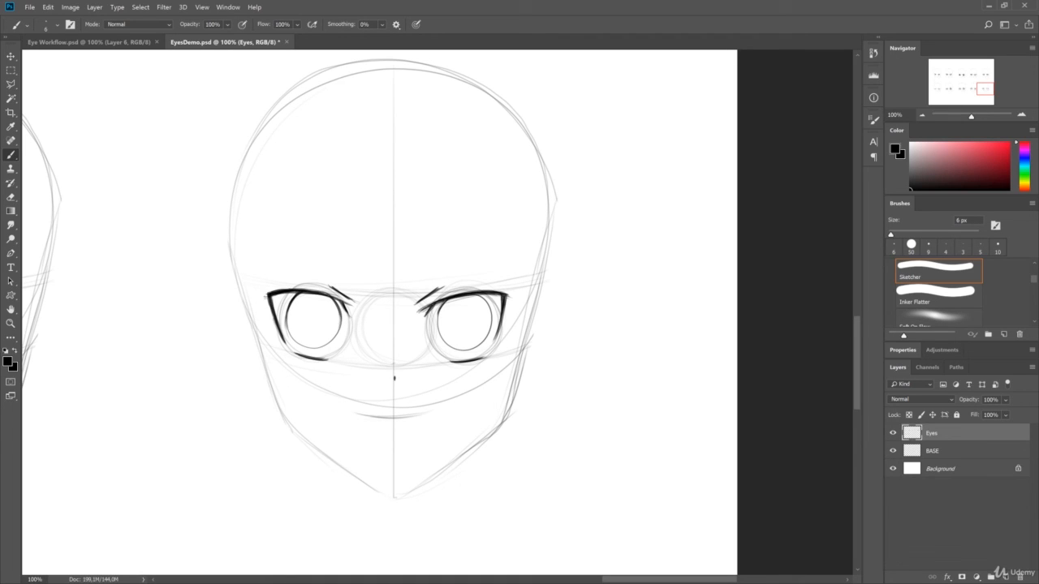
pyautogui.moveTo(444, 300); pyautogui.dragTo(438, 332)
# - Fill small round black pupils in the centers of the fifth head's irises
pyautogui.moveTo(462, 316); pyautogui.dragTo(461, 322)
pyautogui.hotkey('ctrl', 'z')
pyautogui.moveTo(316, 317); pyautogui.dragTo(294, 344)
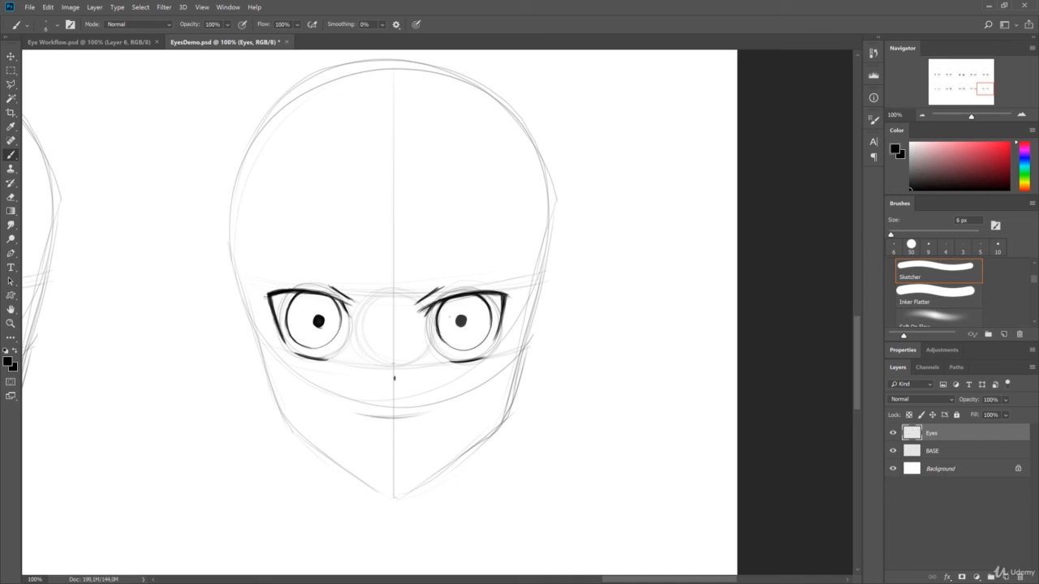
# - Draw broken concentric rings around both pupils of the fifth head, retrying the strokes until they match
pyautogui.moveTo(449, 317)
pyautogui.mouseDown()
pyautogui.moveTo(475, 314)
pyautogui.moveTo(448, 333)
pyautogui.mouseUp()
pyautogui.hotkey('ctrl', 'alt', 'z')
pyautogui.hotkey('ctrl', 'alt', 'z')
pyautogui.press('e')
pyautogui.moveTo(315, 316); pyautogui.dragTo(327, 312)
pyautogui.press('b')
pyautogui.moveTo(304, 314); pyautogui.dragTo(325, 308)
pyautogui.hotkey('ctrl', 'alt', 'z')
pyautogui.hotkey('ctrl', 'alt', 'z')
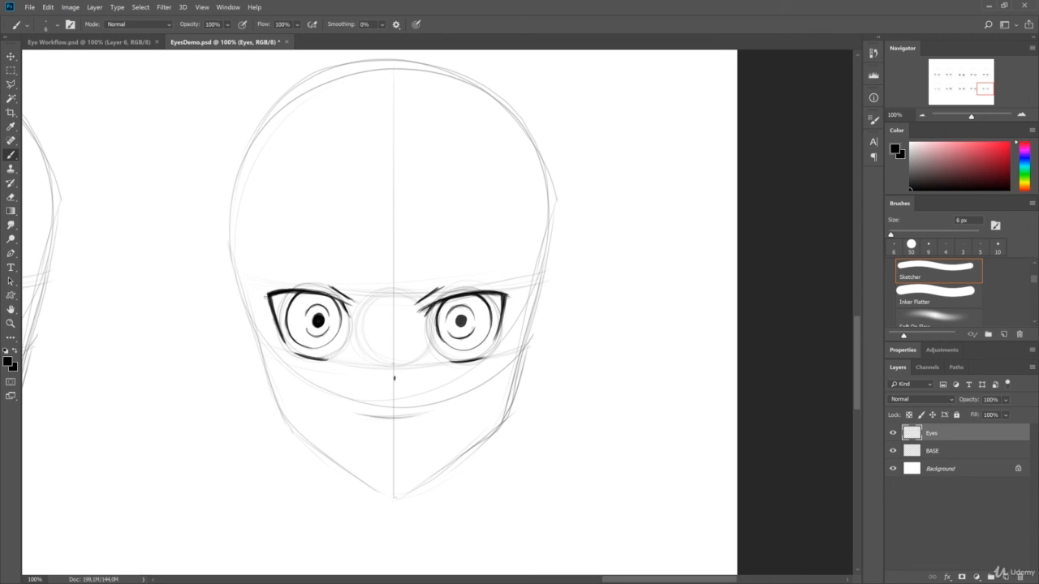
pyautogui.moveTo(310, 308); pyautogui.dragTo(325, 306)
pyautogui.moveTo(308, 330); pyautogui.dragTo(324, 334)
# - Hatch the fifth head's irises with diagonal strokes and shade the areas beneath both upper lids
pyautogui.moveTo(443, 301); pyautogui.dragTo(488, 347)
pyautogui.moveTo(289, 296); pyautogui.dragTo(337, 349)
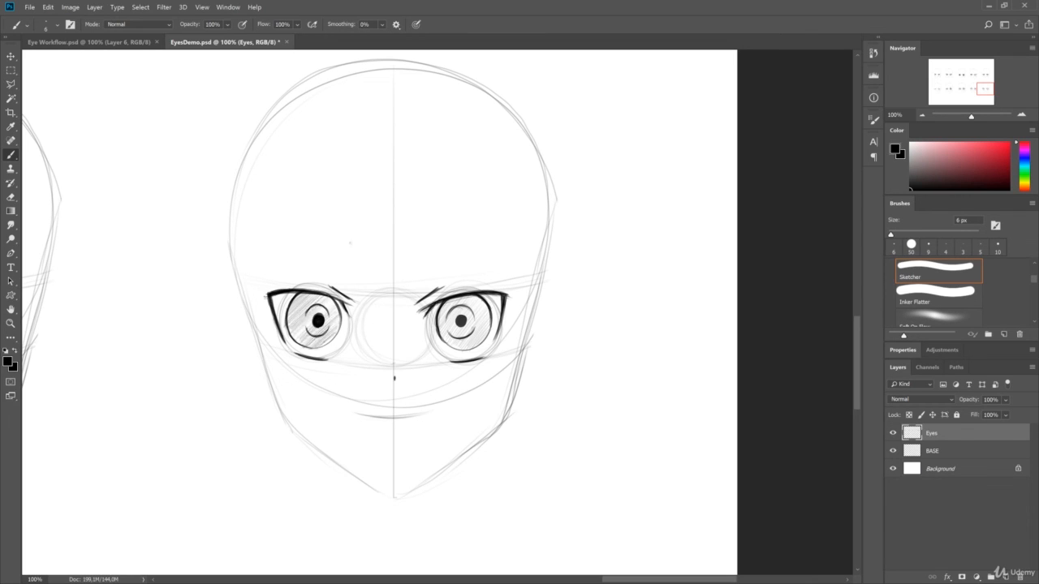
pyautogui.moveTo(320, 294); pyautogui.dragTo(349, 303)
pyautogui.moveTo(502, 301); pyautogui.dragTo(441, 308)
pyautogui.moveTo(429, 313); pyautogui.dragTo(504, 293)
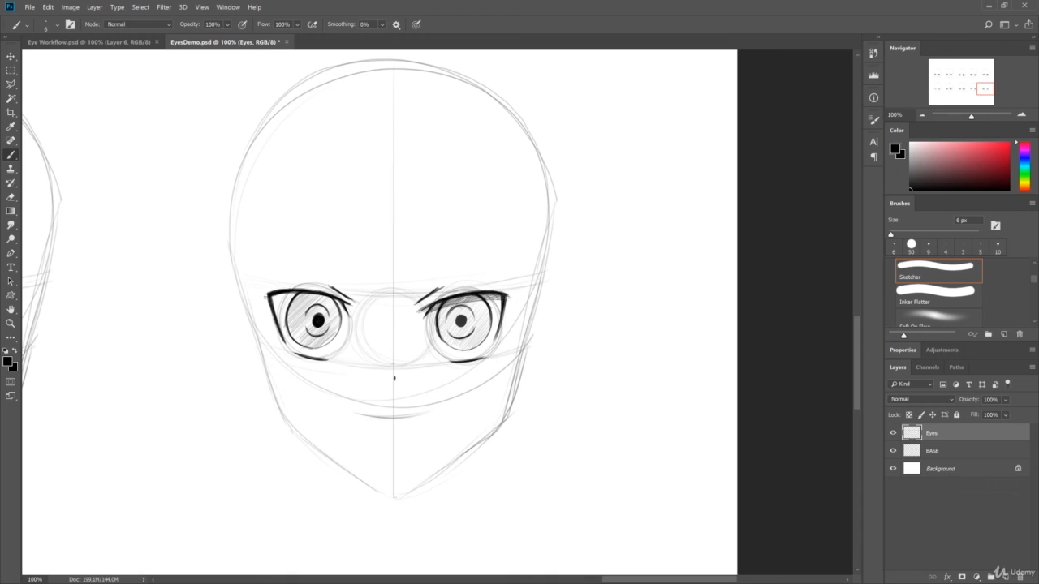
pyautogui.moveTo(271, 300); pyautogui.dragTo(338, 305)
pyautogui.moveTo(272, 301); pyautogui.dragTo(313, 293)
pyautogui.moveTo(313, 294); pyautogui.dragTo(342, 306)
# - Outline small round highlights beside the fifth head's pupils and erase the hatching inside them
pyautogui.moveTo(447, 317); pyautogui.dragTo(449, 317)
pyautogui.moveTo(303, 313); pyautogui.dragTo(305, 323)
pyautogui.press('e')
pyautogui.moveTo(447, 319); pyautogui.dragTo(448, 325)
pyautogui.press('b')
# - Draw slanted, angry-looking eyebrows above the fifth head's eyes and save the document
pyautogui.moveTo(420, 285); pyautogui.dragTo(505, 259)
pyautogui.moveTo(281, 260); pyautogui.dragTo(344, 285)
pyautogui.press('e')
pyautogui.hotkey('ctrl', 's')
# - Review the finished eyes across the rows of heads, ending with the whole sheet in view at 33.33%
pyautogui.moveTo(985, 85); pyautogui.dragTo(940, 71)
pyautogui.moveTo(795, 243); pyautogui.dragTo(612, 255)
pyautogui.moveTo(795, 215); pyautogui.dragTo(608, 222)
pyautogui.moveTo(795, 243); pyautogui.dragTo(591, 270)
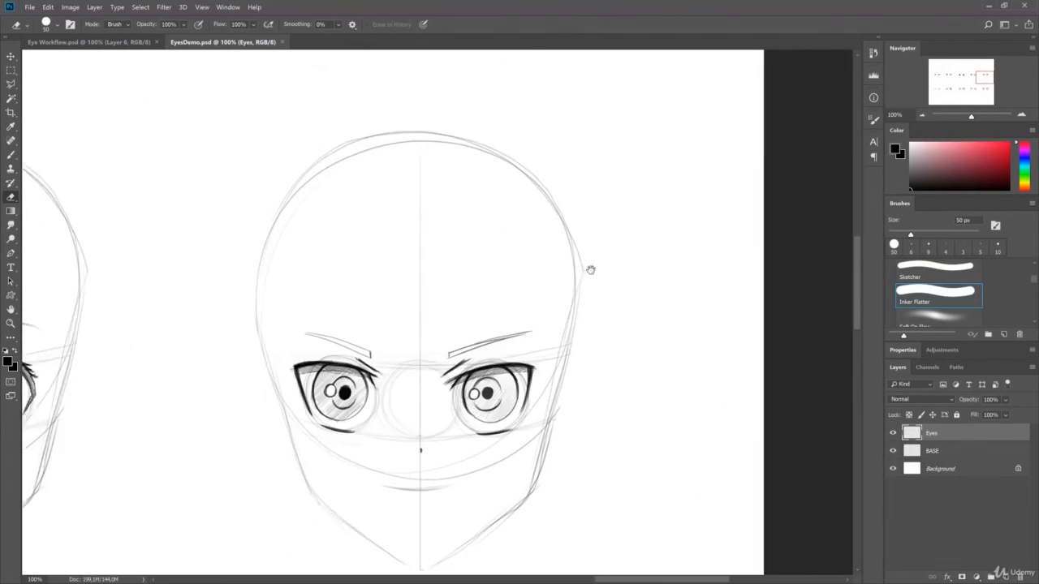
pyautogui.moveTo(308, 292); pyautogui.dragTo(795, 252)
pyautogui.moveTo(309, 264); pyautogui.dragTo(787, 263)
pyautogui.moveTo(309, 301); pyautogui.dragTo(771, 316)
pyautogui.hotkey('ctrl', '-')
pyautogui.hotkey('ctrl', '-')
pyautogui.hotkey('ctrl', '-')
pyautogui.moveTo(811, 97); pyautogui.dragTo(712, 140)
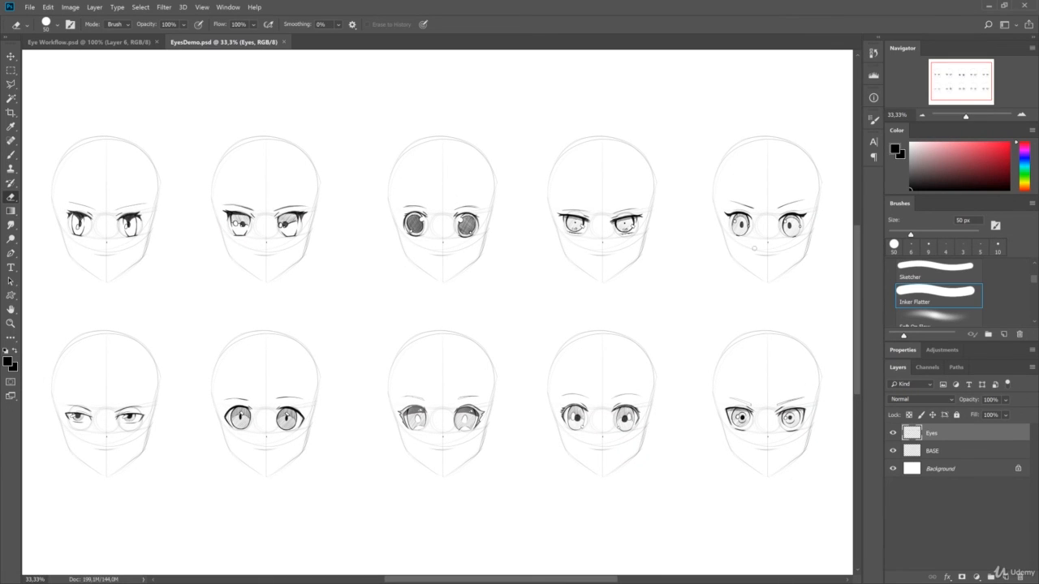